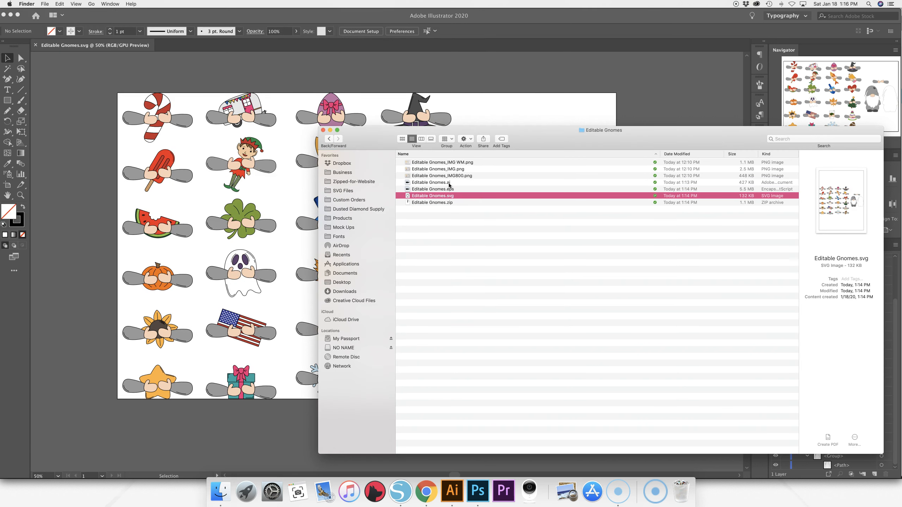
Point out the AI, EPS and SVG versions of Editable Gnomes in the Finder folder.
left_click(453, 184)
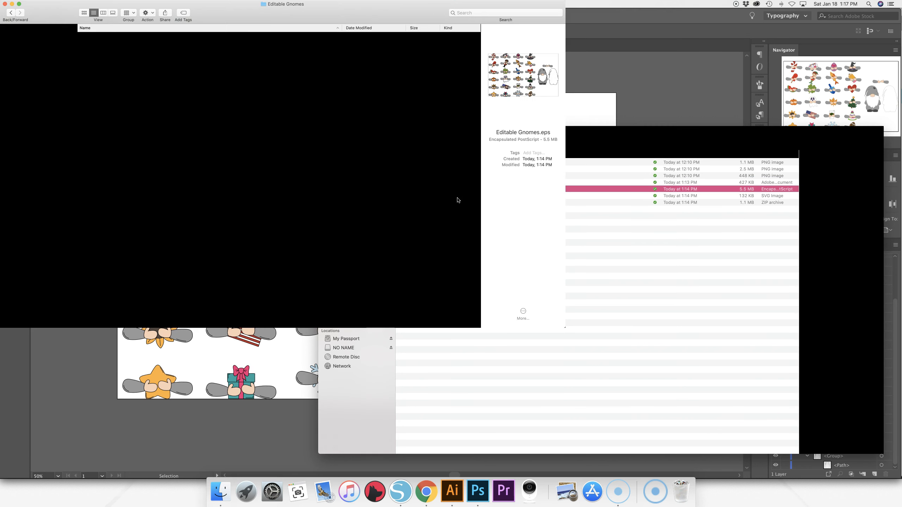
left_click(458, 196)
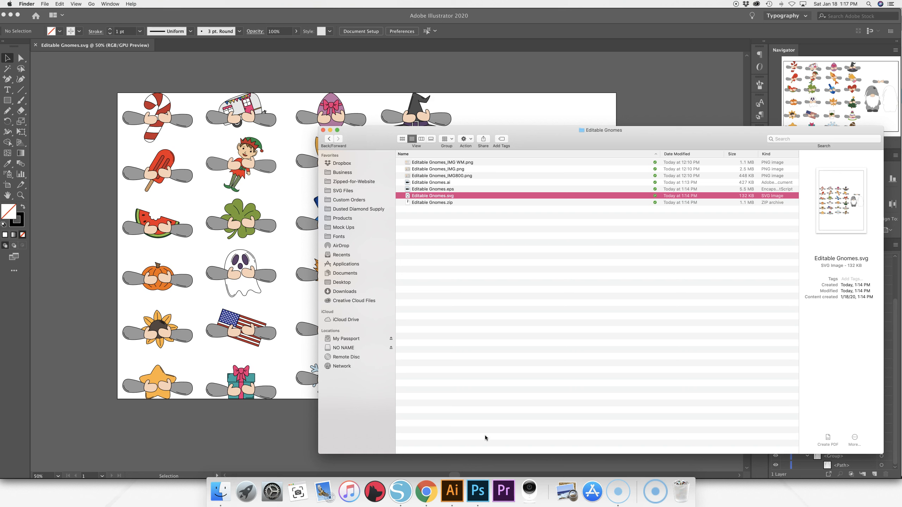
Switch to Silhouette Studio, deselect the gnome artwork and hide the page's cut border.
left_click(402, 494)
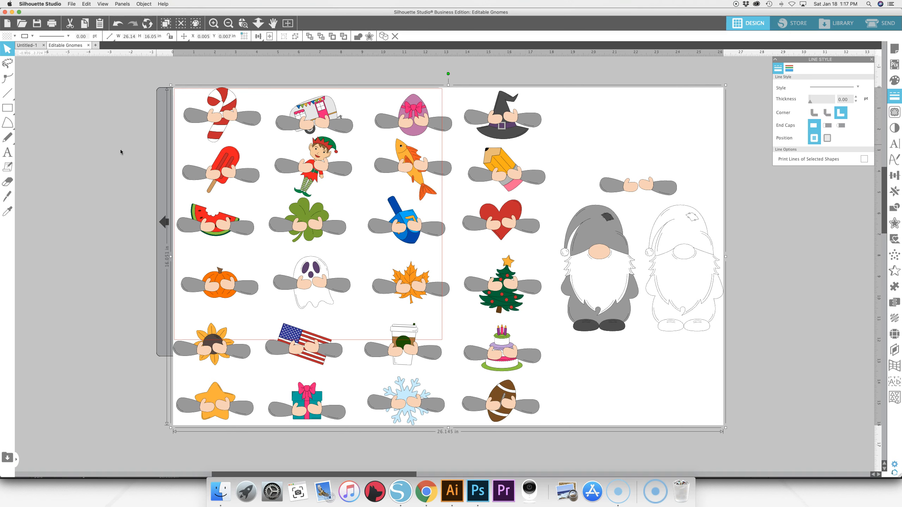
left_click(108, 153)
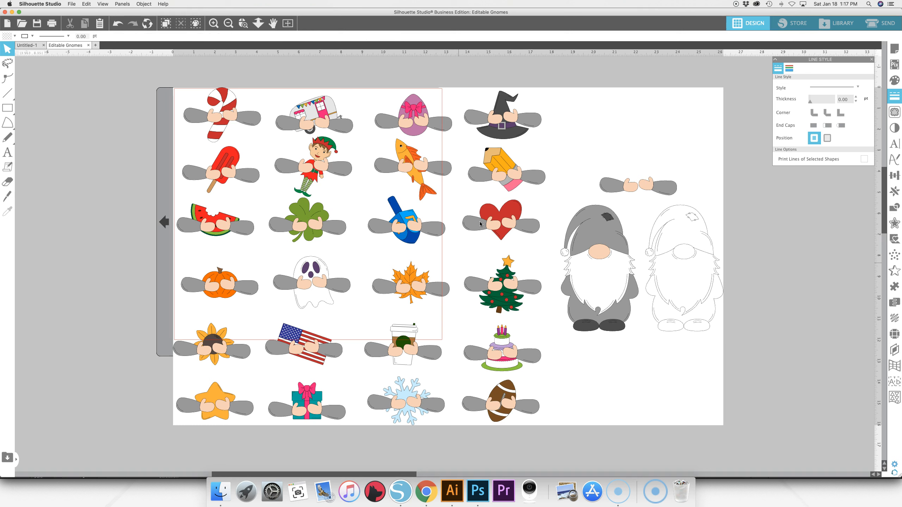
left_click(895, 48)
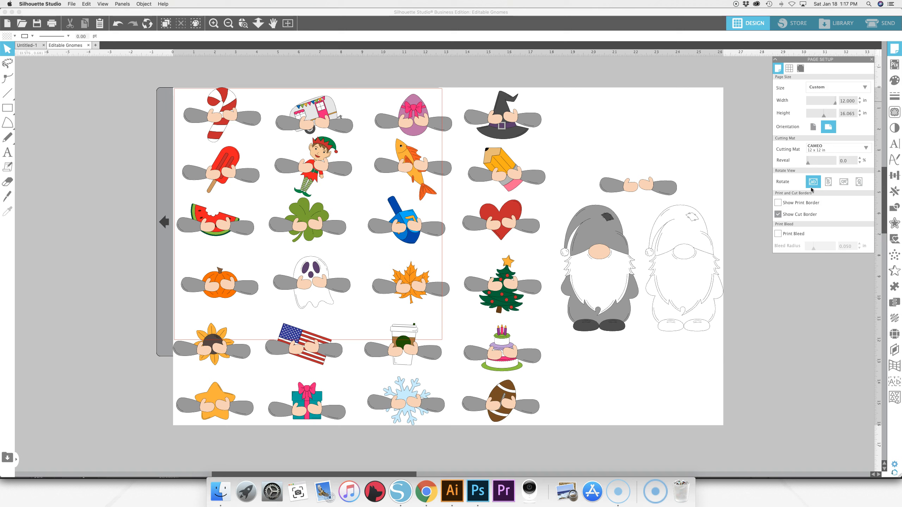
left_click(777, 215)
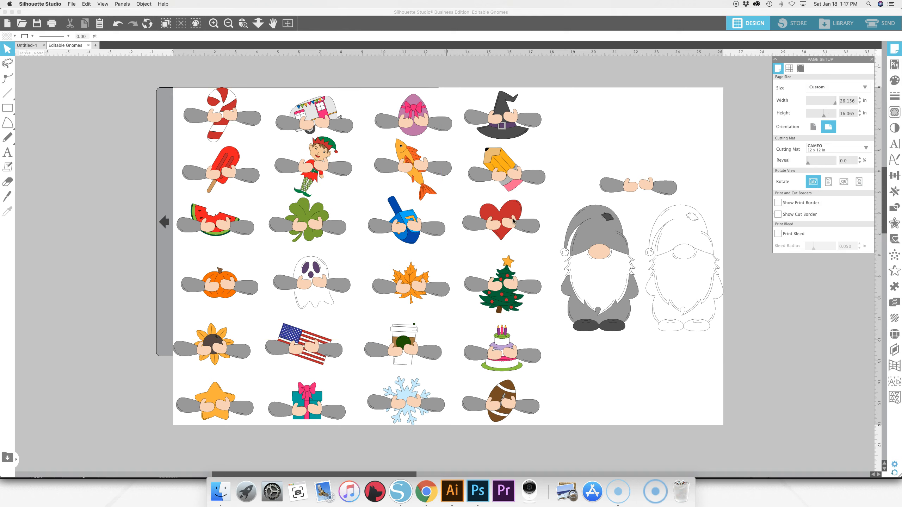
Examine the outlines of the dreidel, heart and neighbouring hugging-arms designs up close.
left_click(214, 24)
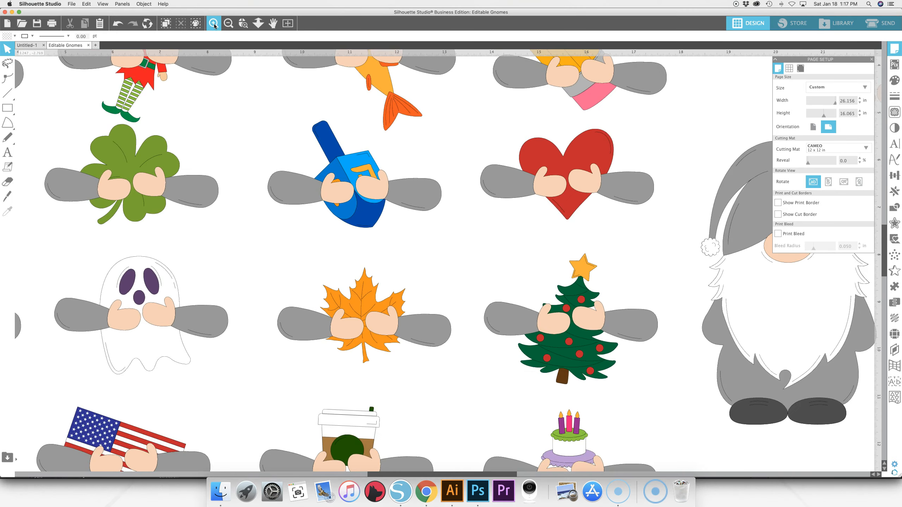
left_click(213, 24)
key("space")
left_click_drag(368, 231, 377, 358)
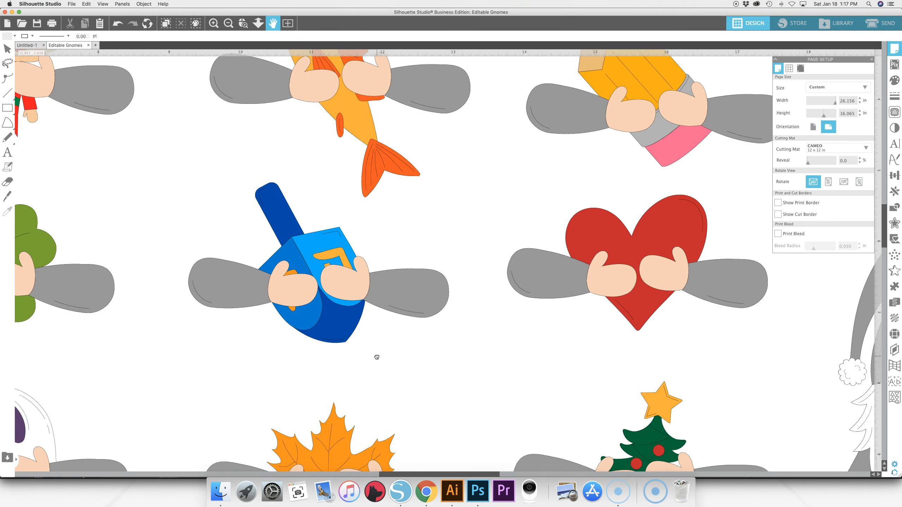
left_click(229, 24)
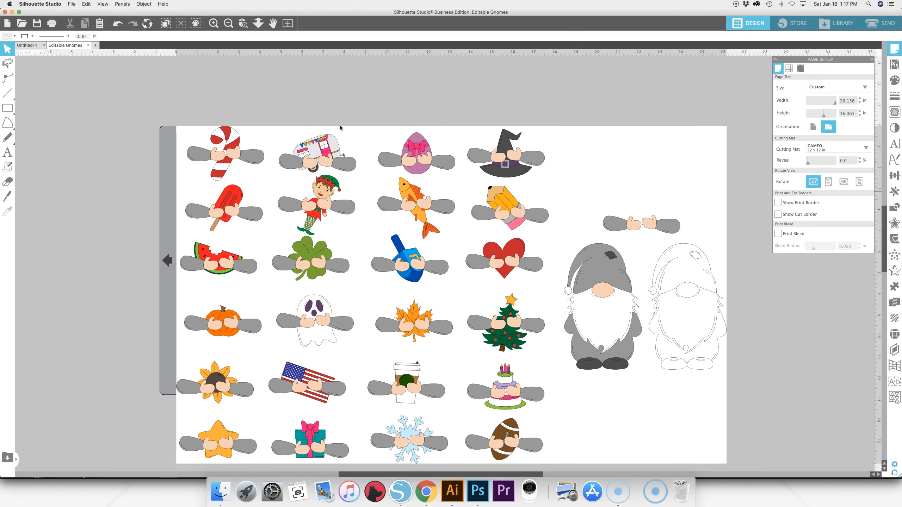
key("space")
left_click_drag(553, 287, 544, 254)
Set the line thickness of all the artwork on the page to 1.00 pt.
key("super+a")
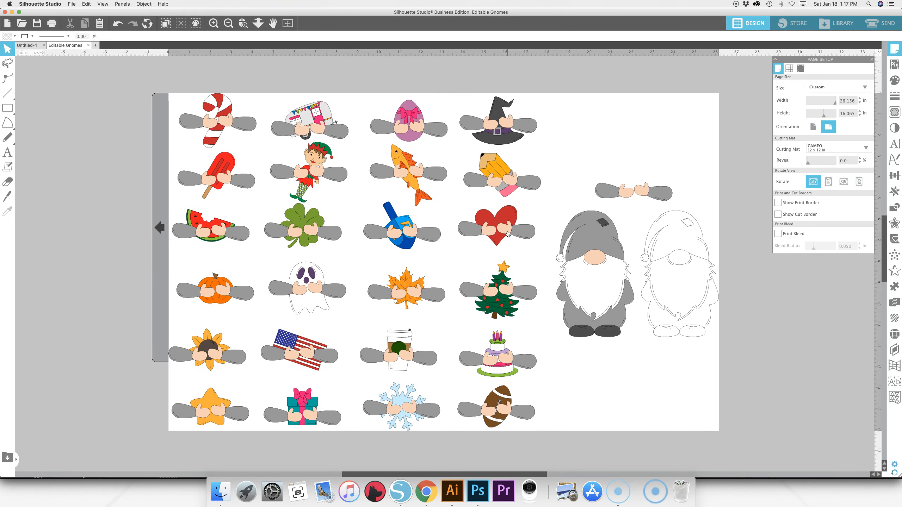
left_click(895, 95)
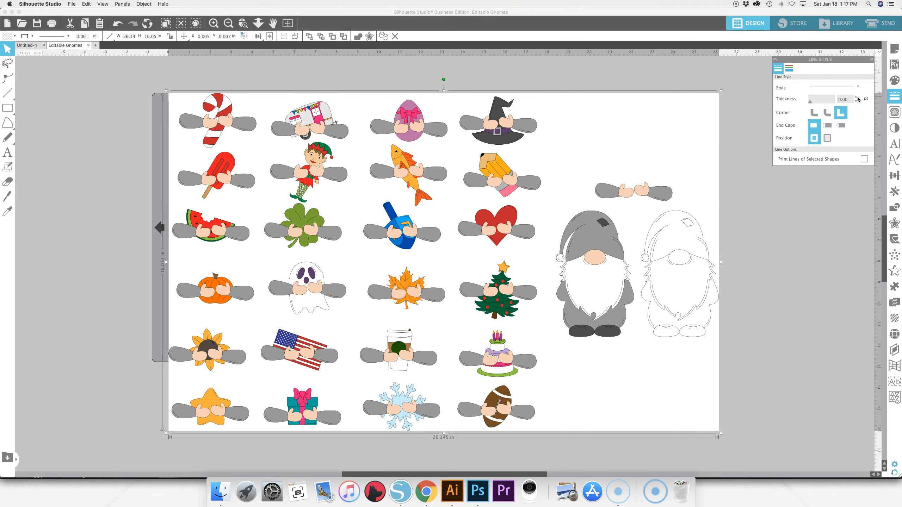
left_click(856, 98)
left_click(856, 98)
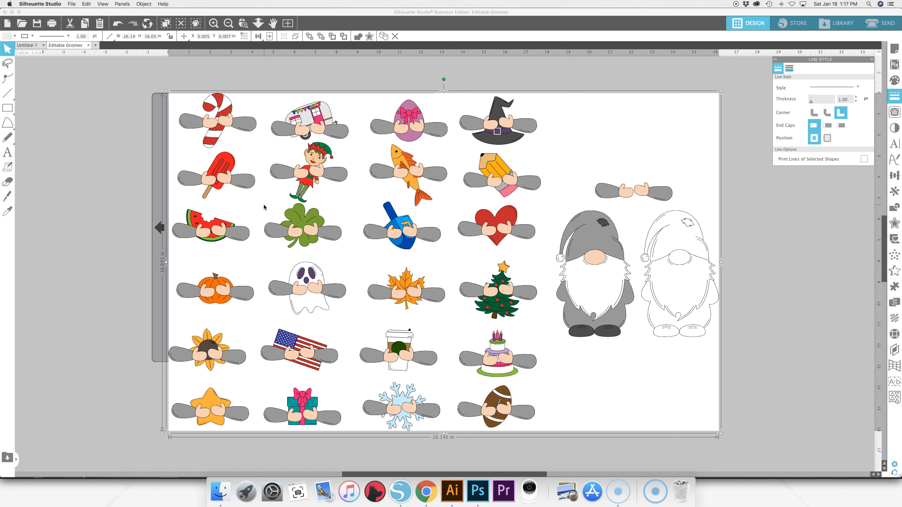
left_click(261, 242)
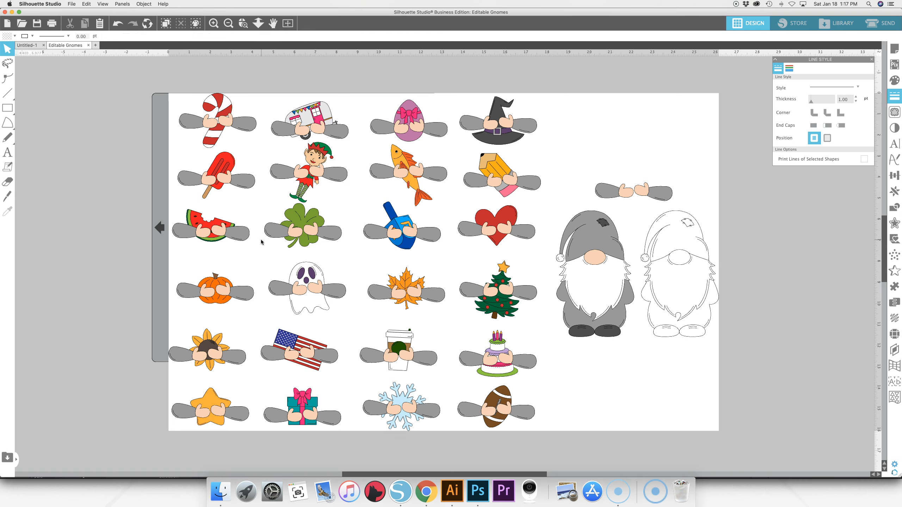
left_click(214, 23)
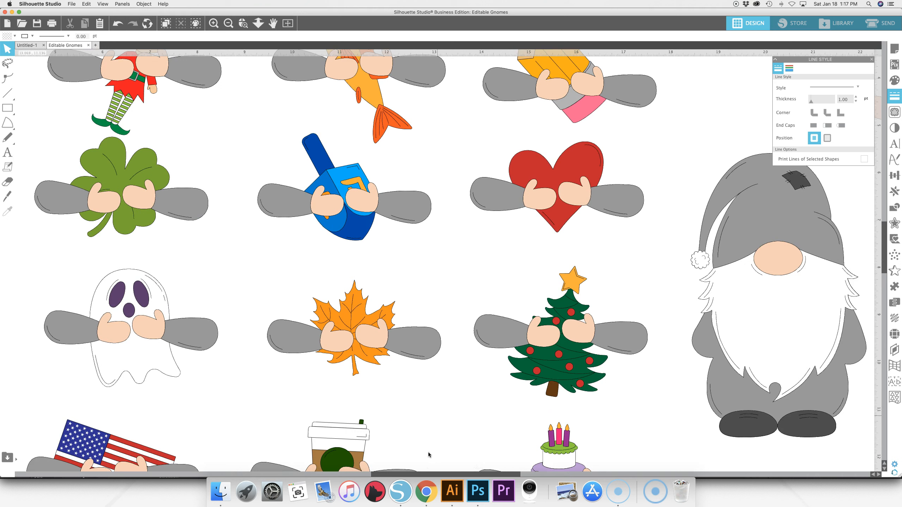
Switch to Illustrator and examine the outlines of the elf design at 400% zoom.
left_click(455, 486)
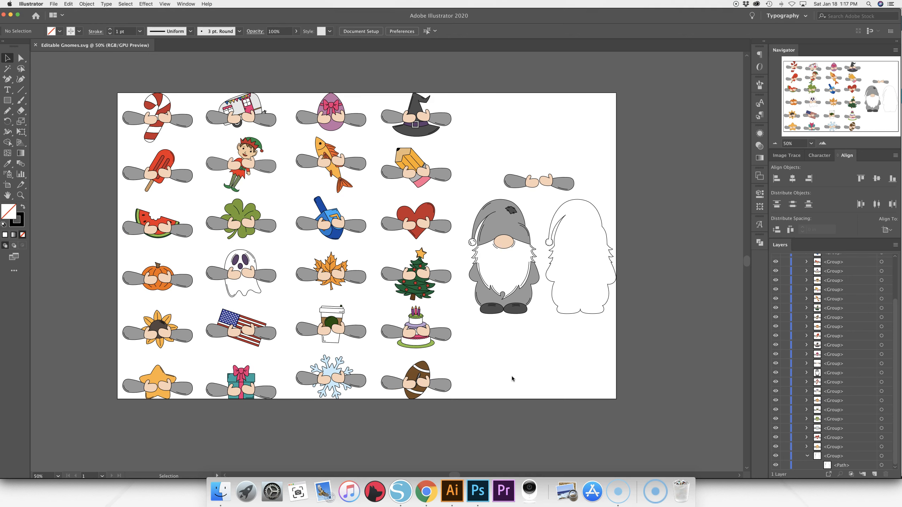
left_click(823, 144)
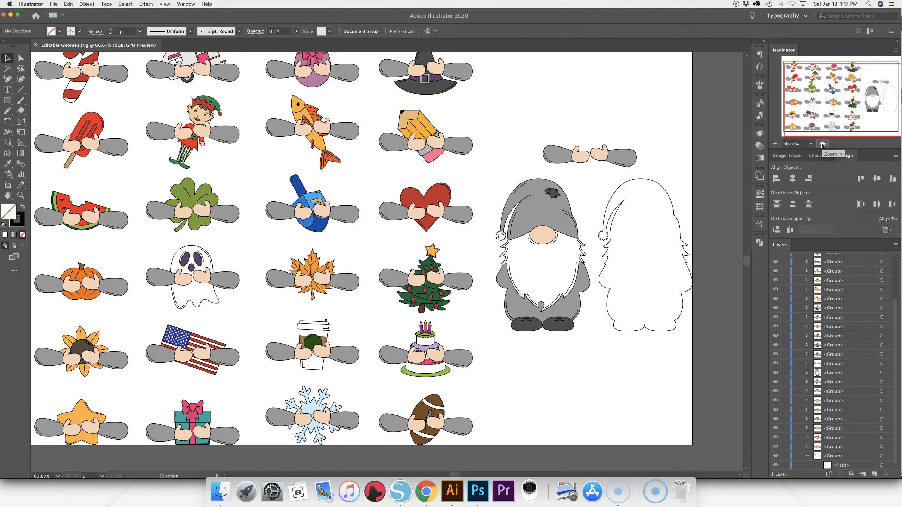
left_click(823, 143)
left_click(823, 144)
left_click_drag(135, 174, 447, 299)
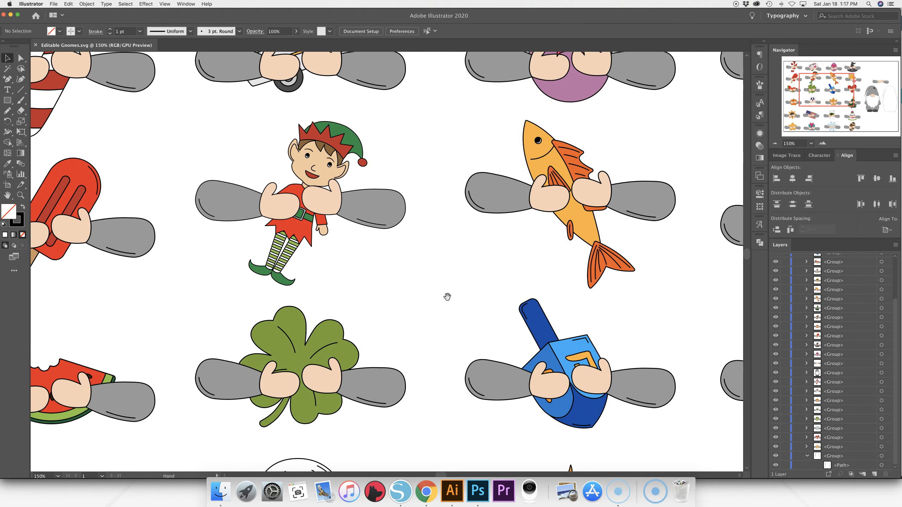
left_click(822, 144)
left_click(822, 144)
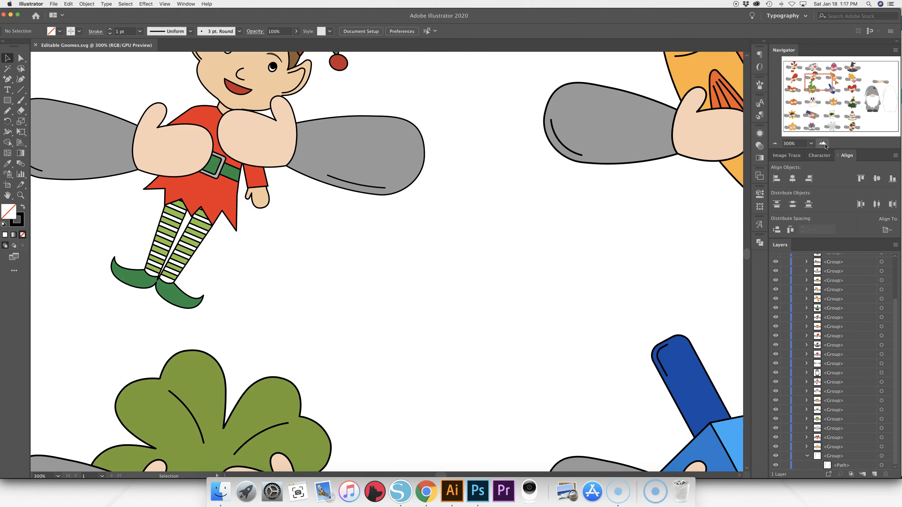
left_click(822, 144)
left_click_drag(249, 112, 384, 333)
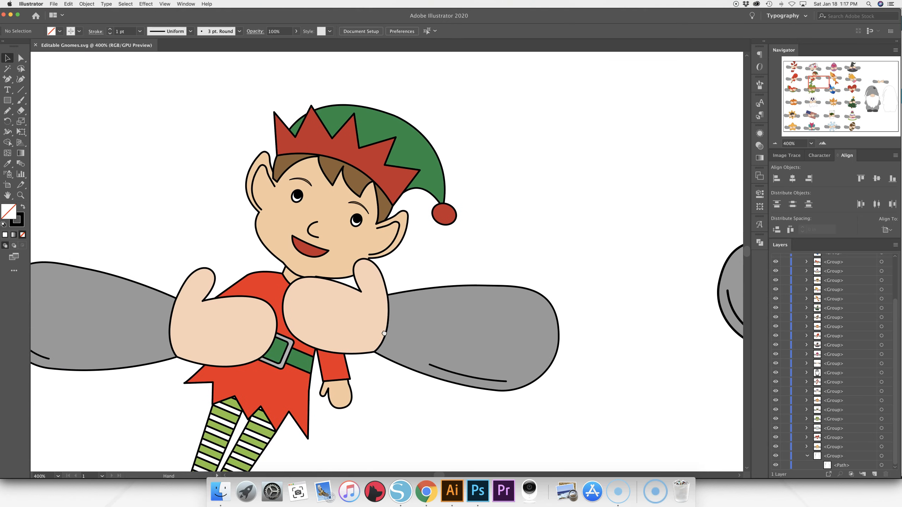
left_click(357, 206)
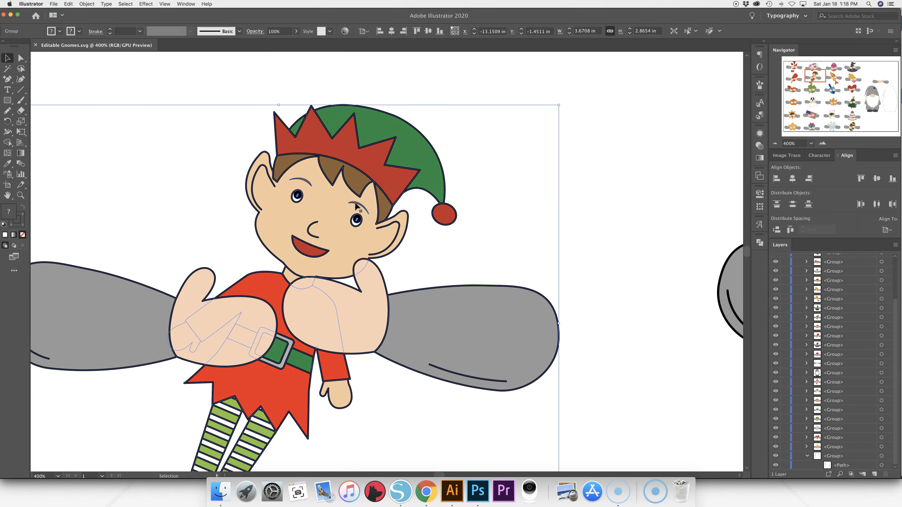
left_click(477, 201)
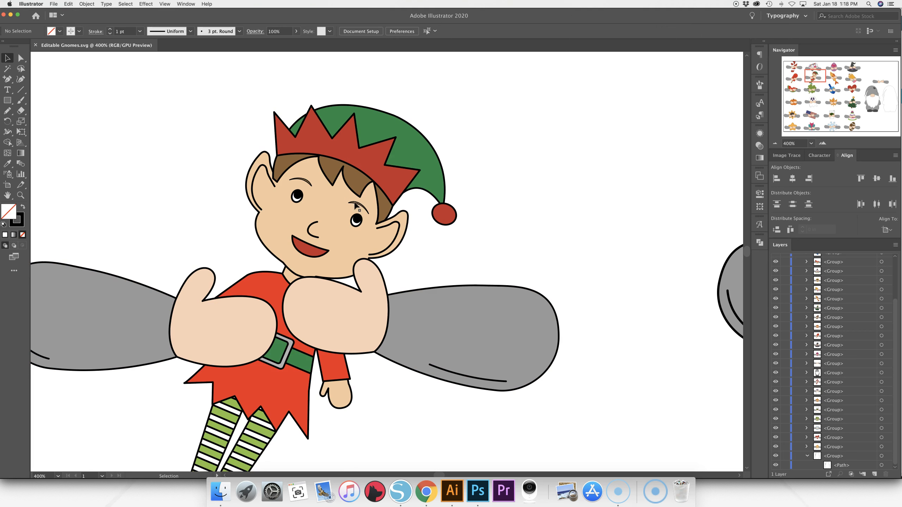
Isolate the American flag inside its group and give its white stars a black 0.25 pt stroke.
left_click(809, 114)
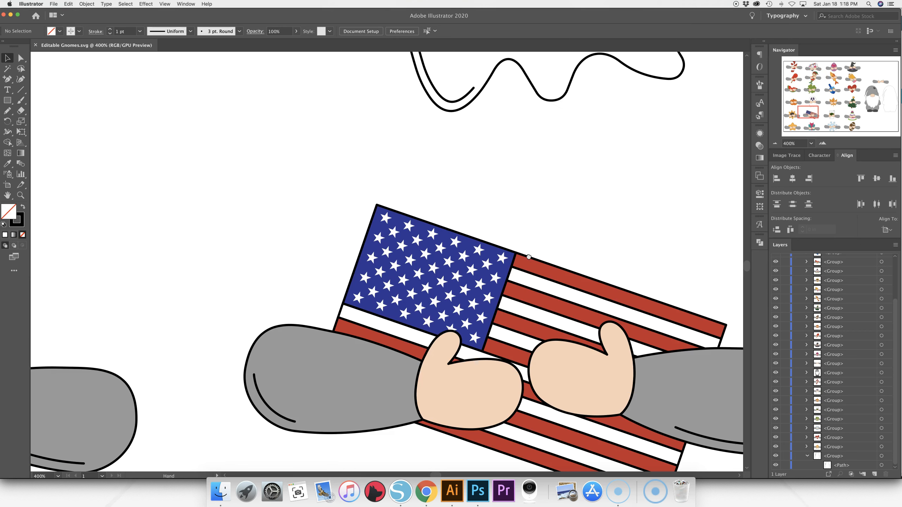
left_click_drag(529, 257, 496, 171)
left_click(441, 199)
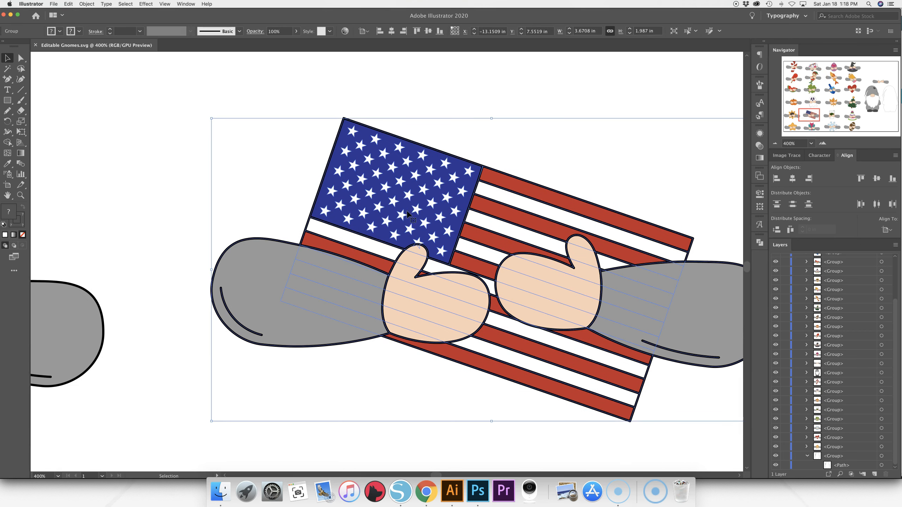
double_click(442, 186)
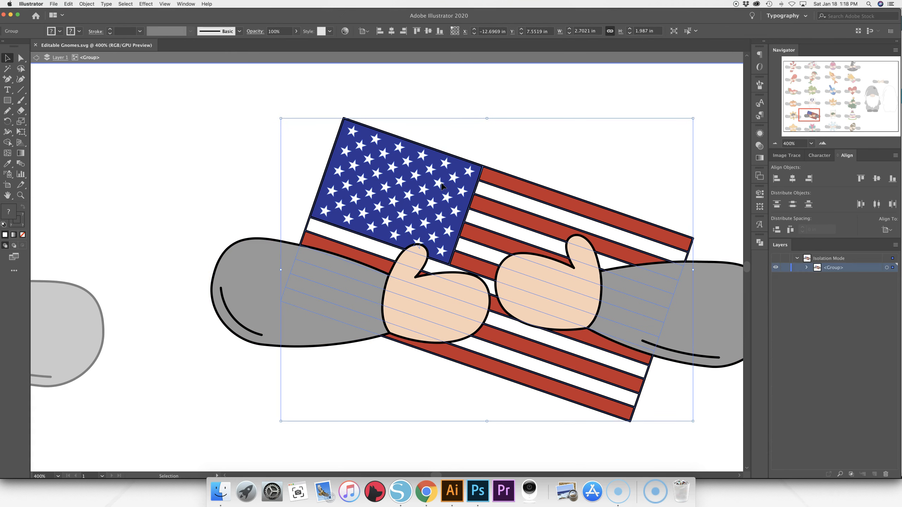
double_click(442, 186)
left_click(443, 186)
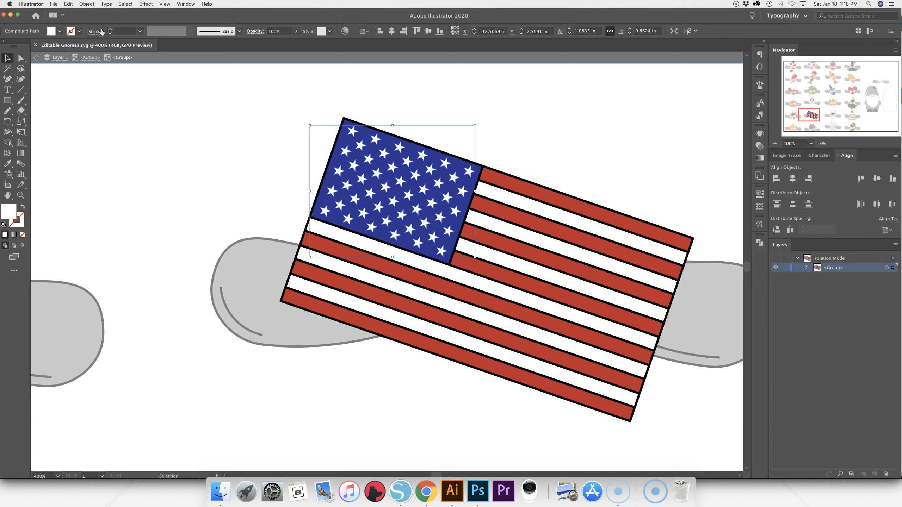
left_click(79, 31)
left_click(12, 46)
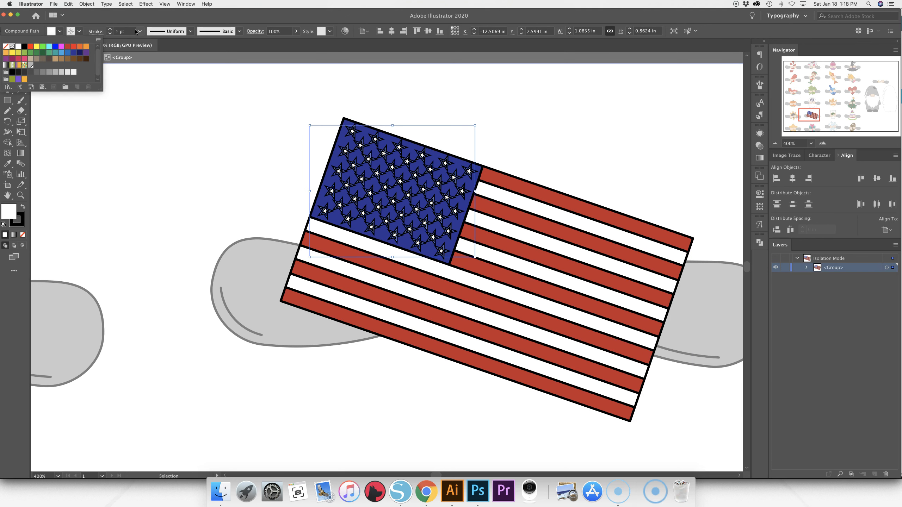
left_click(110, 34)
left_click(110, 34)
left_click(110, 34)
left_click(257, 133)
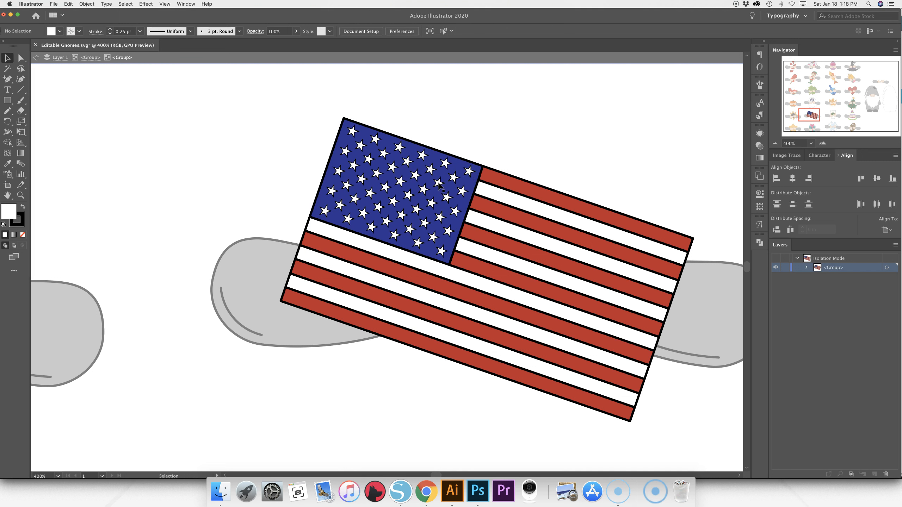
Compare the red stripes' stroke with the stars' stroke and raise the stars' stroke to 1 pt.
left_click(499, 174)
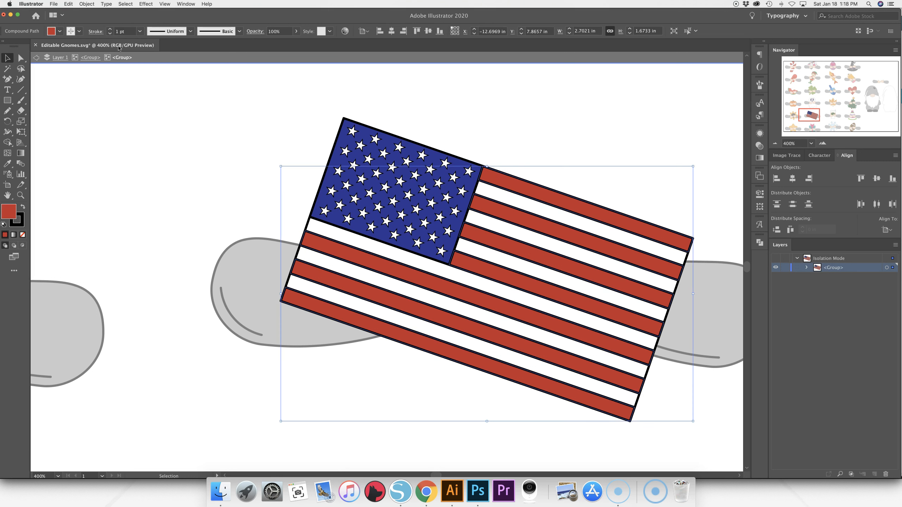
left_click(365, 159)
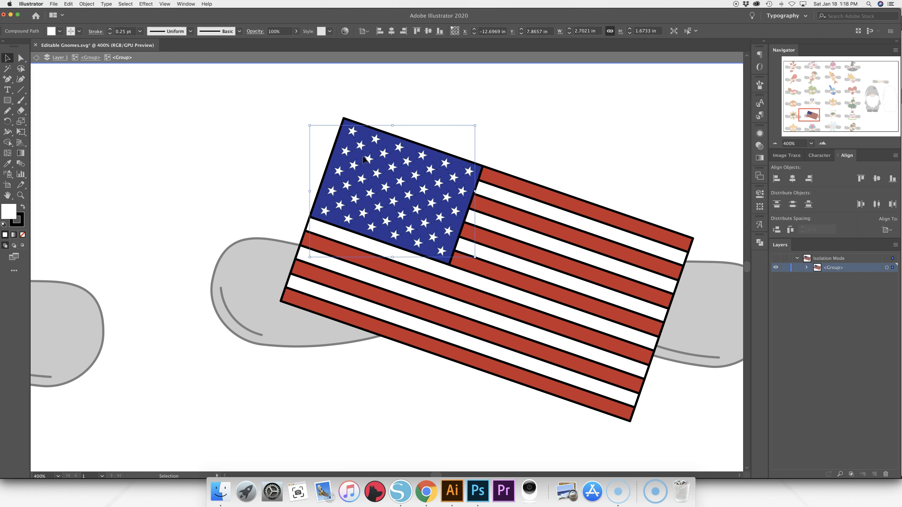
left_click(110, 29)
left_click(109, 29)
left_click(110, 30)
left_click(179, 112)
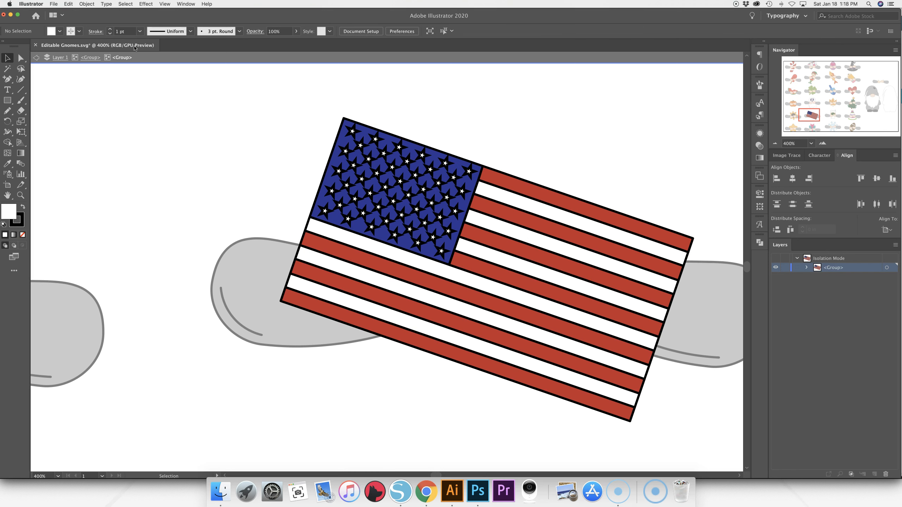
Remove the stroke from the flag's white stars.
left_click(110, 35)
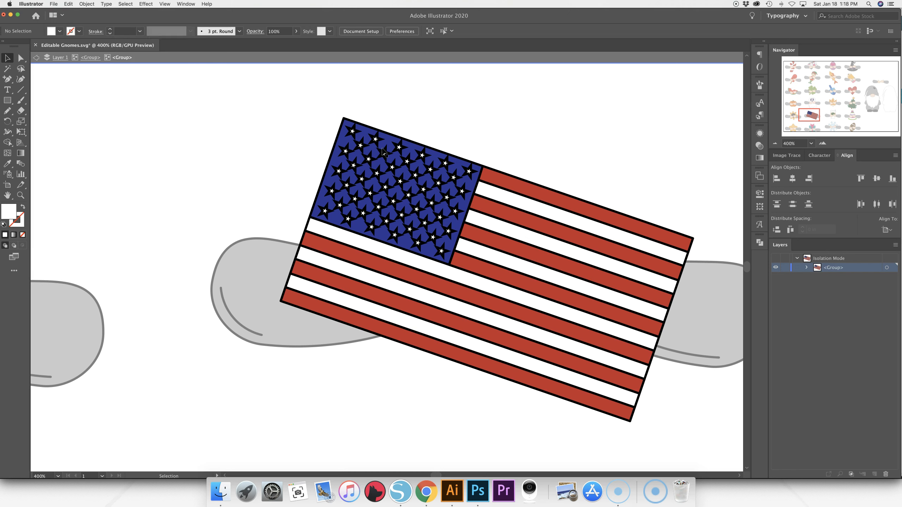
left_click(343, 164)
left_click(356, 173)
left_click(111, 34)
left_click(205, 115)
Leave isolation mode and review the full artboard at 50% zoom.
left_click(775, 143)
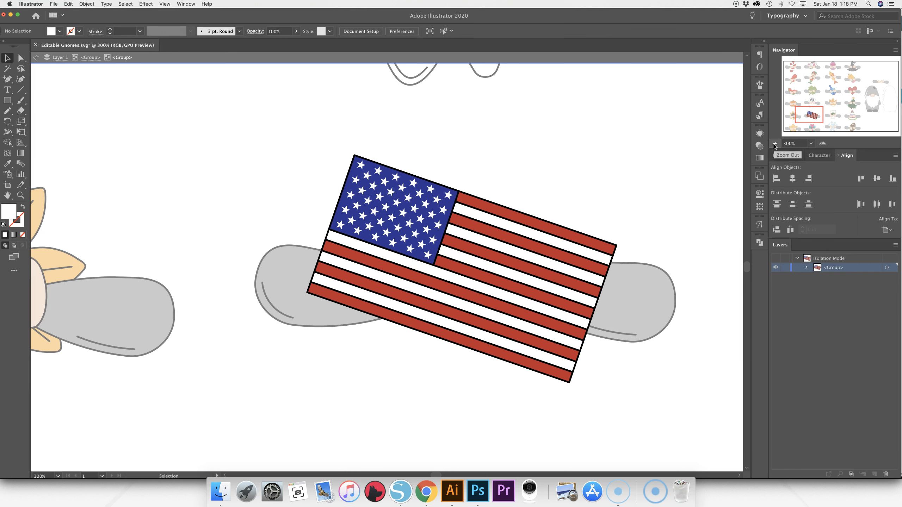
key("Escape")
left_click(775, 144)
left_click(774, 143)
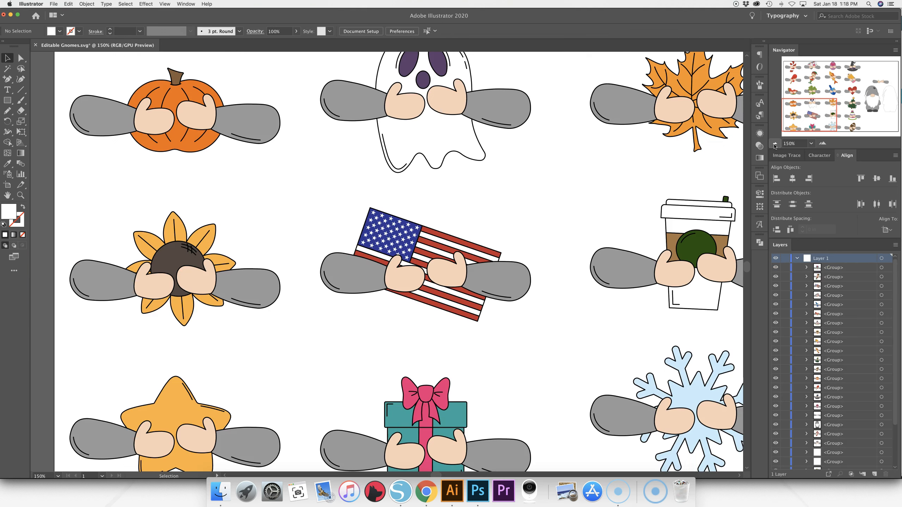
left_click(775, 143)
left_click(775, 144)
left_click(774, 144)
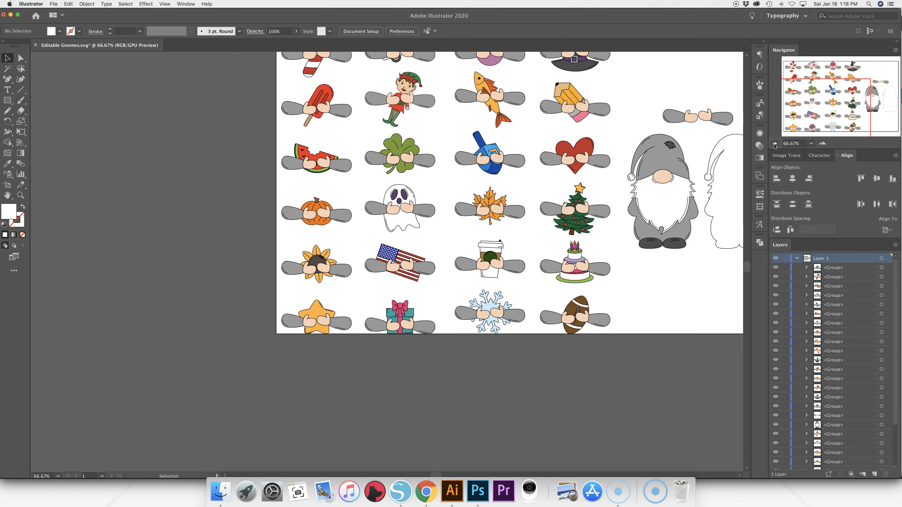
left_click_drag(548, 93, 488, 207)
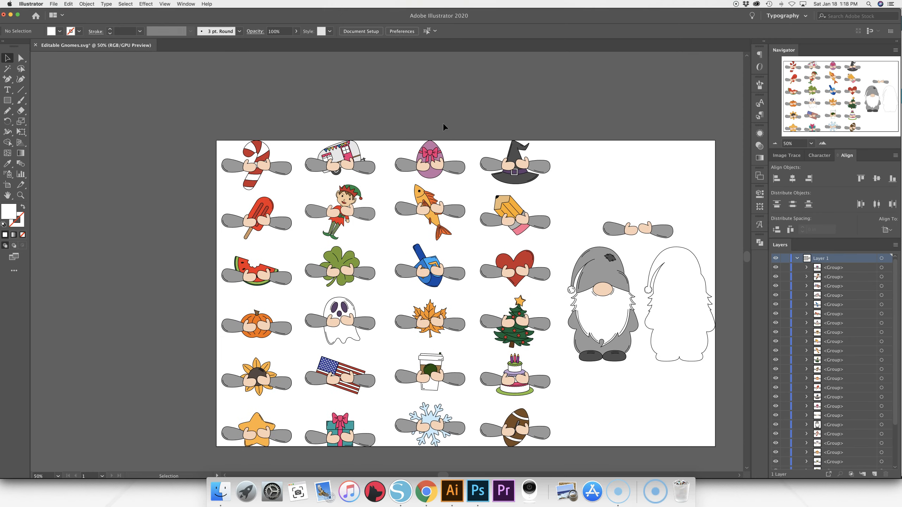
Ungroup the Easter egg design and select its arms and its egg as separate objects.
left_click(438, 176)
left_click(823, 143)
left_click(823, 144)
left_click(823, 143)
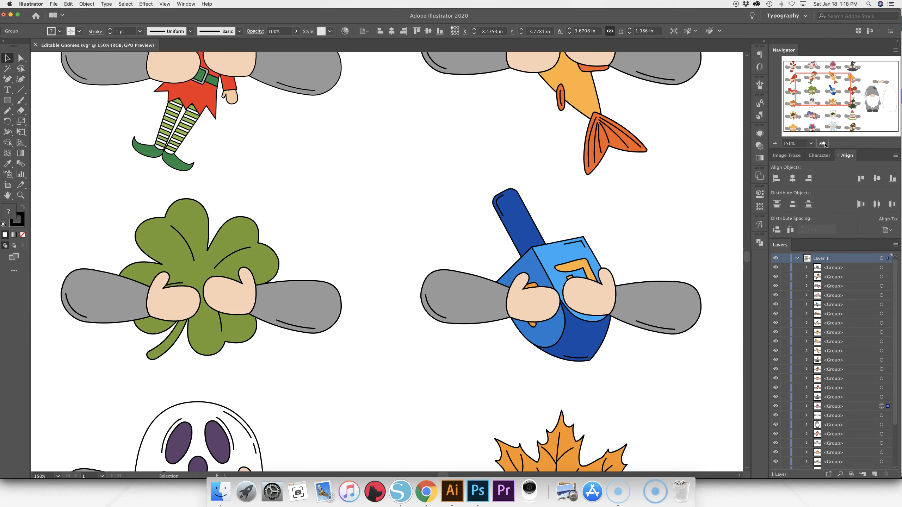
left_click_drag(576, 170, 538, 349)
left_click_drag(535, 217, 484, 397)
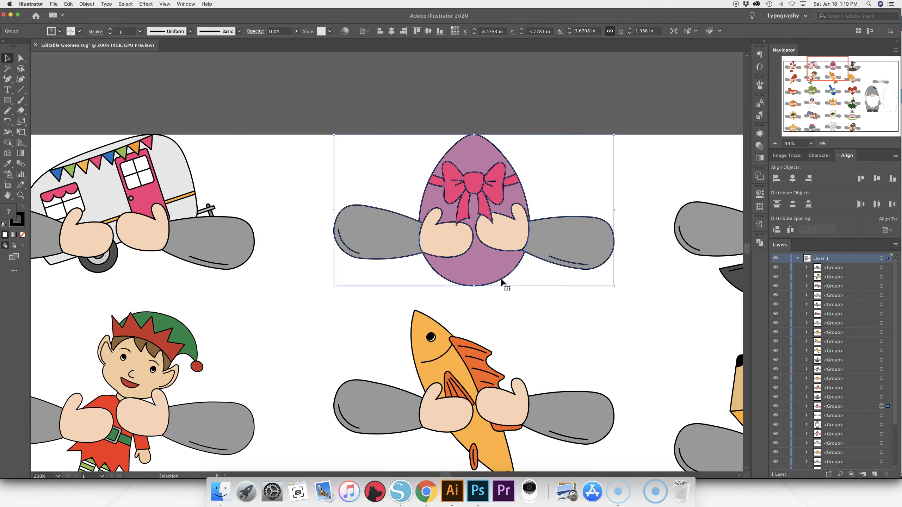
right_click(501, 281)
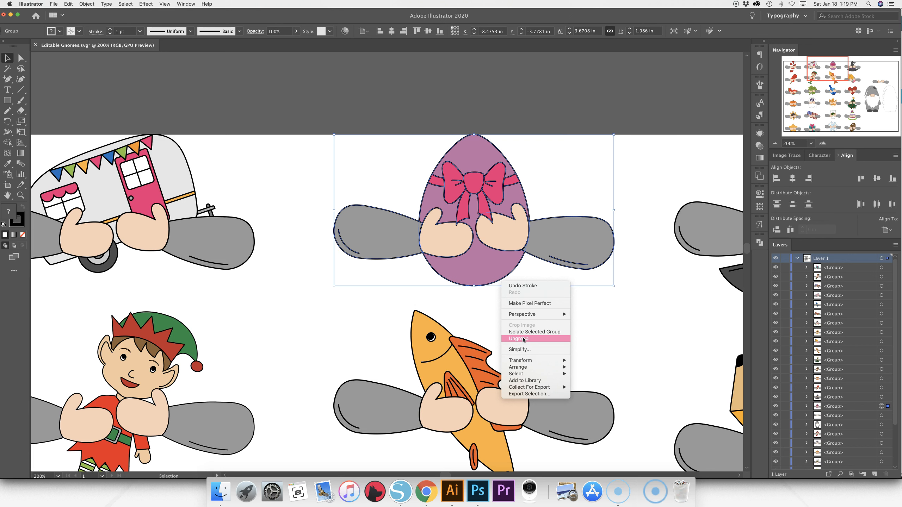
left_click(524, 340)
left_click(579, 315)
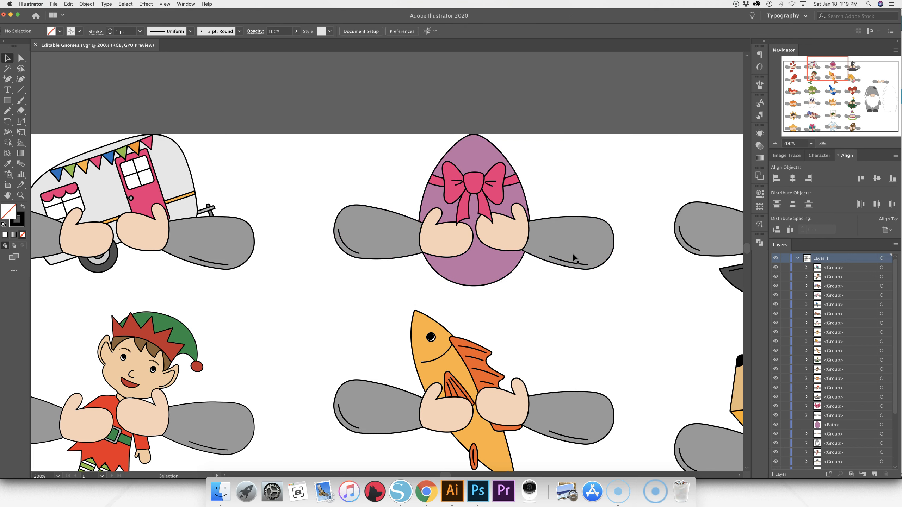
left_click(556, 227)
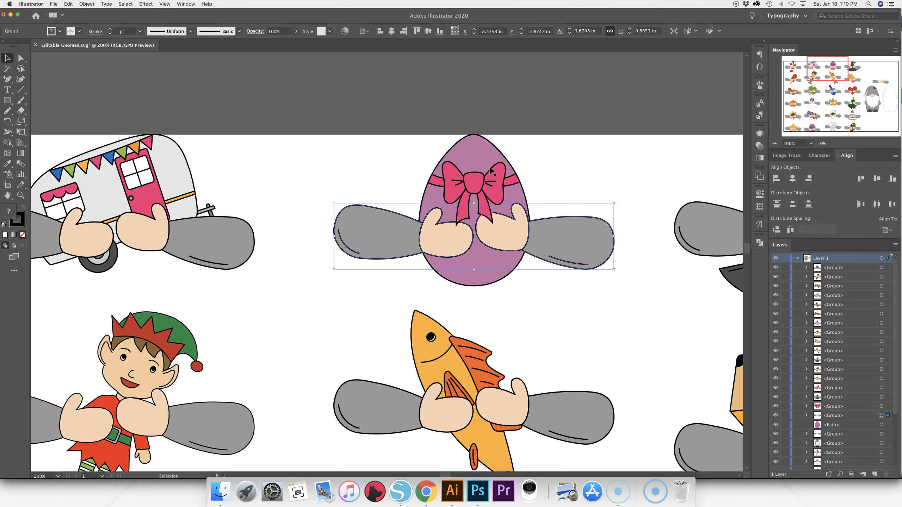
left_click(477, 144)
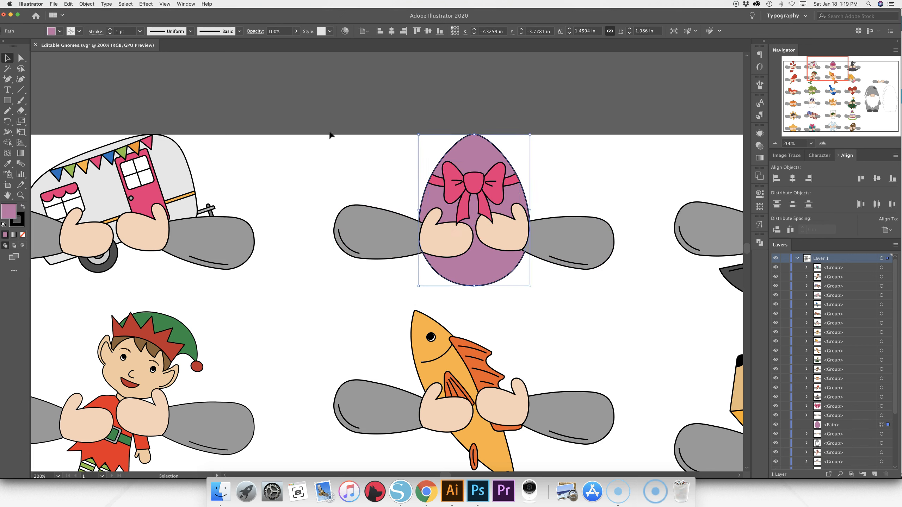
Ungroup the camper design and select the camper separately from its arms.
left_click(183, 227)
right_click(183, 227)
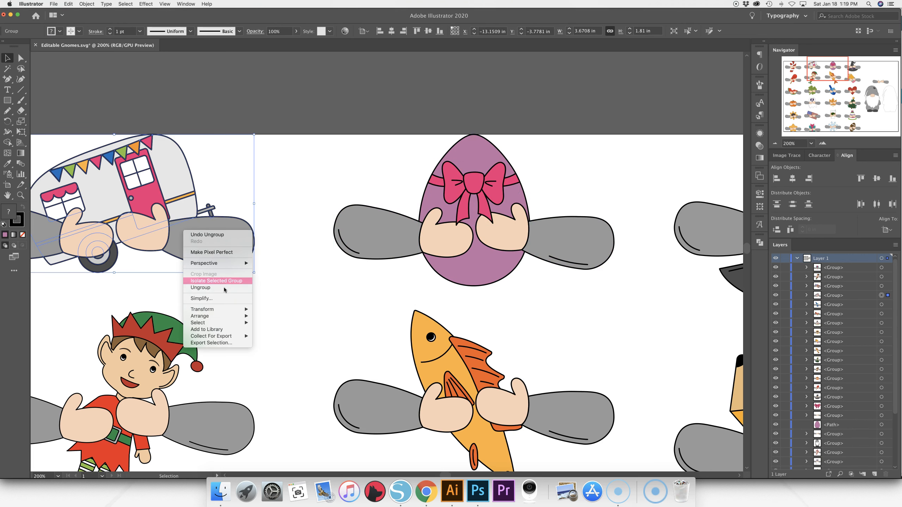
left_click(224, 287)
left_click(182, 182)
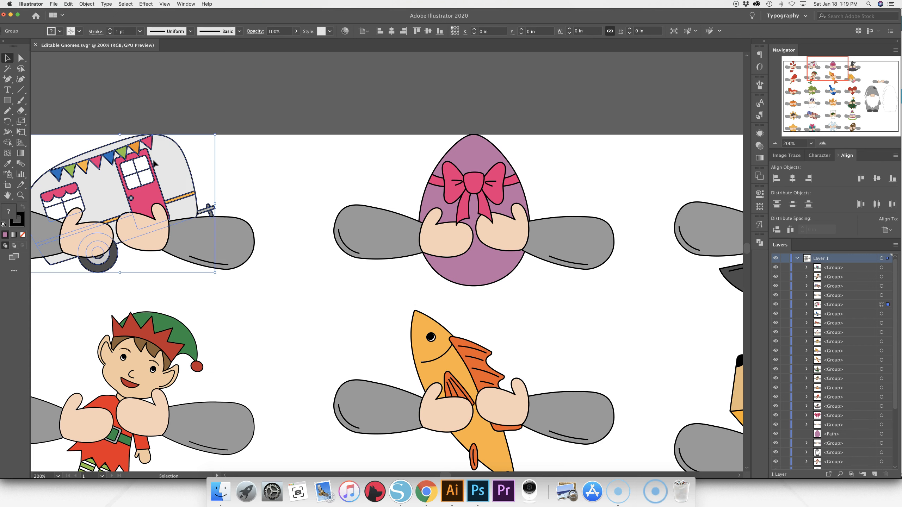
left_click(228, 244)
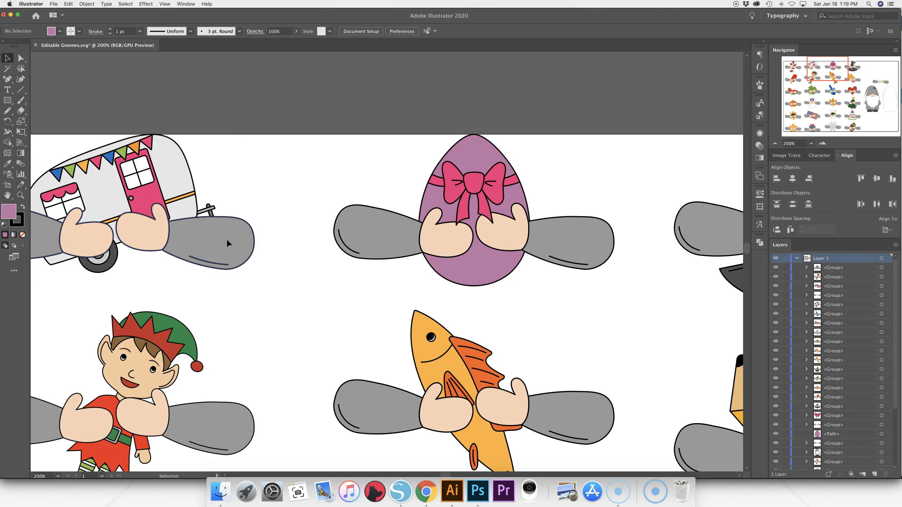
Select the egg design's arms and bow in turn and try bringing the arms in front of the bow.
left_click(406, 248)
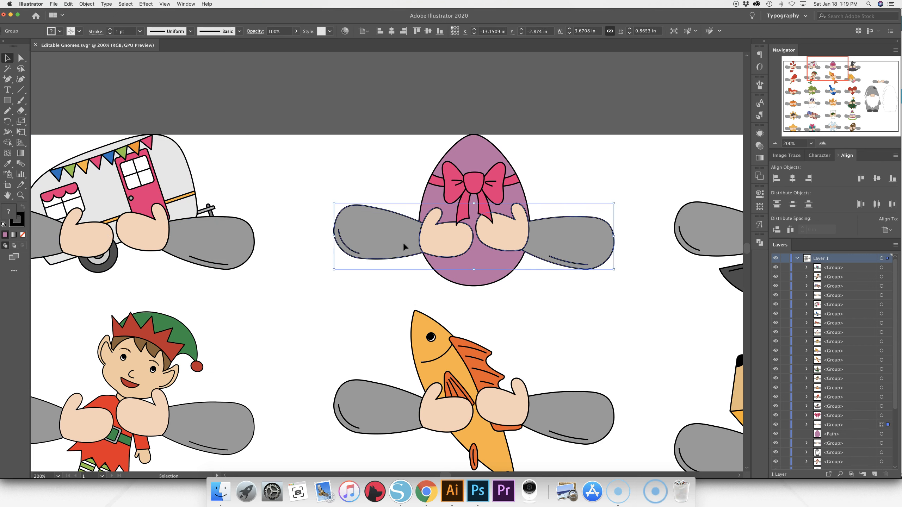
left_click(615, 317)
left_click(501, 191)
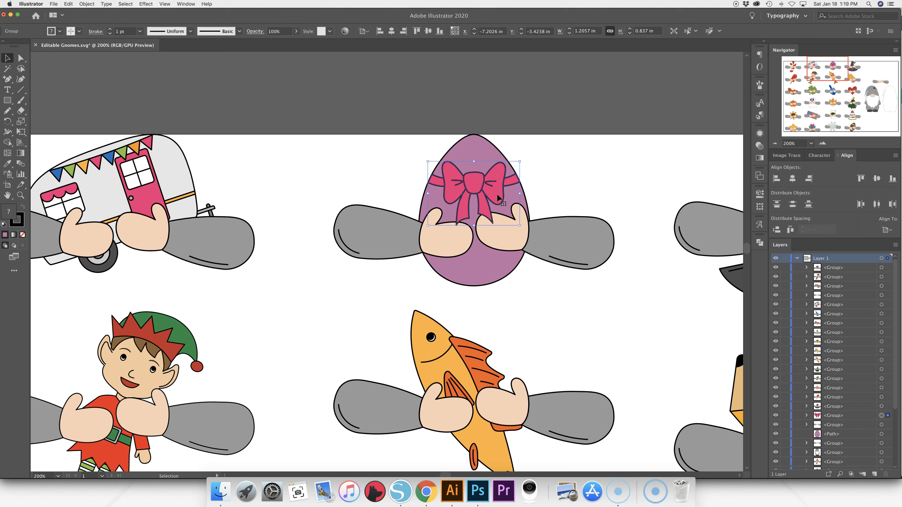
left_click(549, 235)
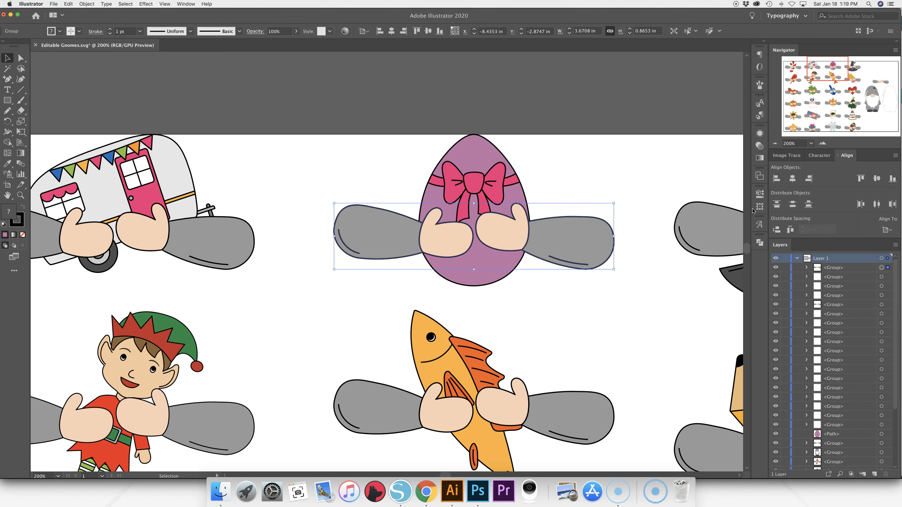
left_click(559, 176)
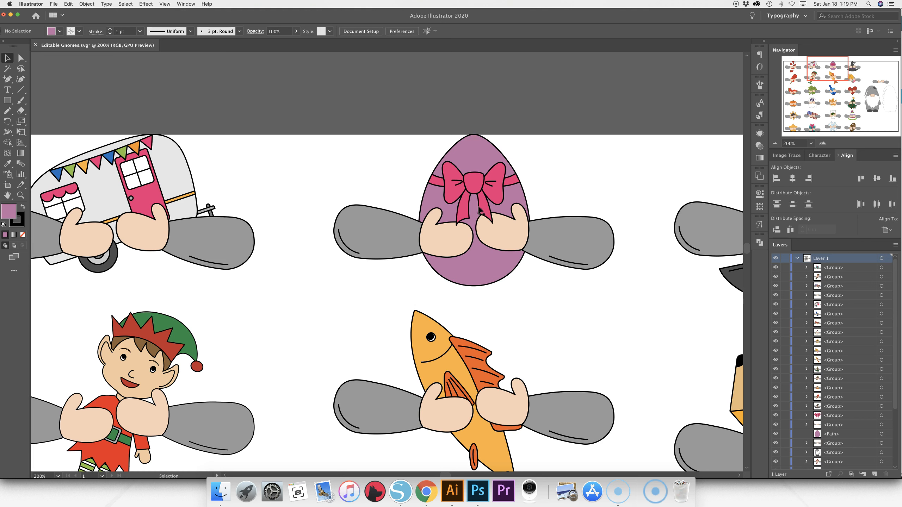
Try a multicoloured pattern swatch as the egg's fill and undo it.
left_click(490, 143)
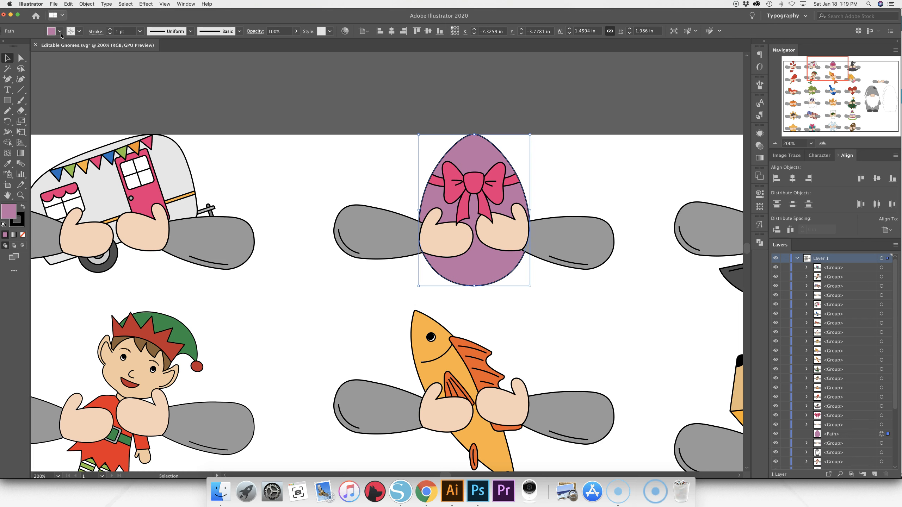
left_click(61, 32)
left_click(26, 66)
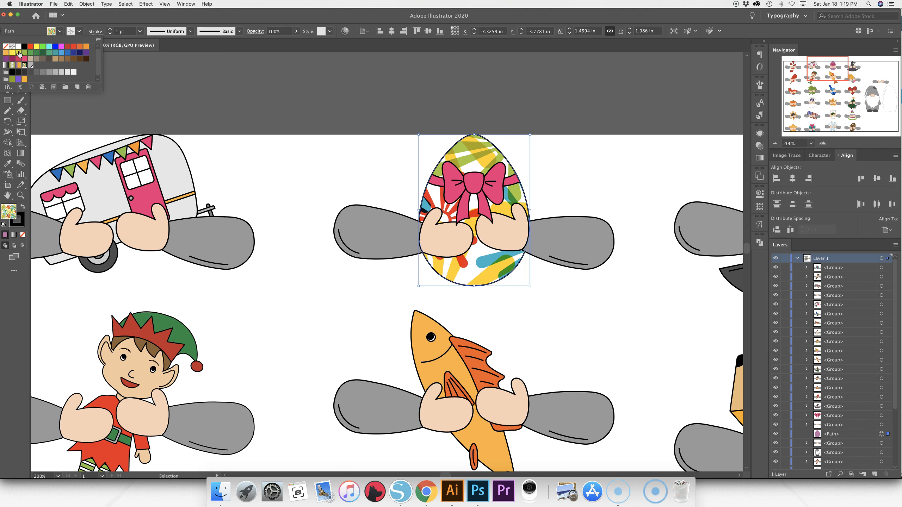
key("Escape")
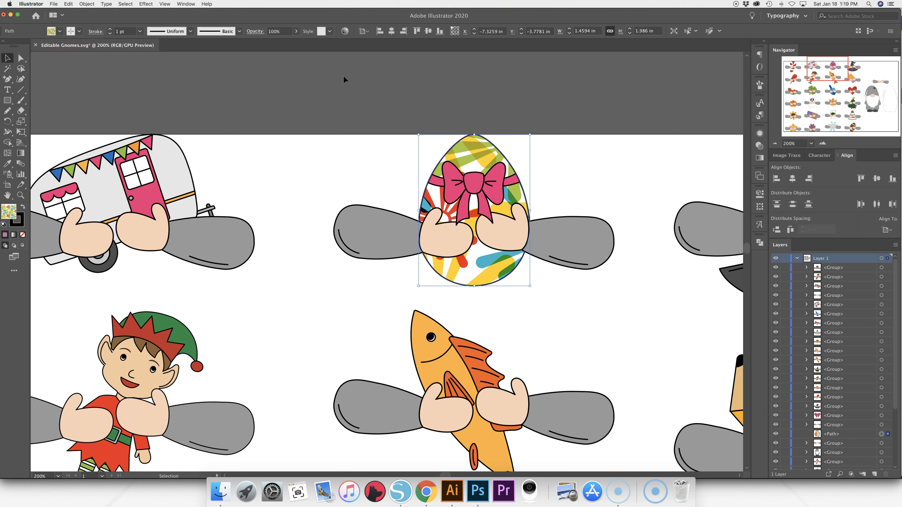
key("super+z")
Select the egg, its bow and its arms together and group them again.
left_click(346, 79)
left_click(502, 276)
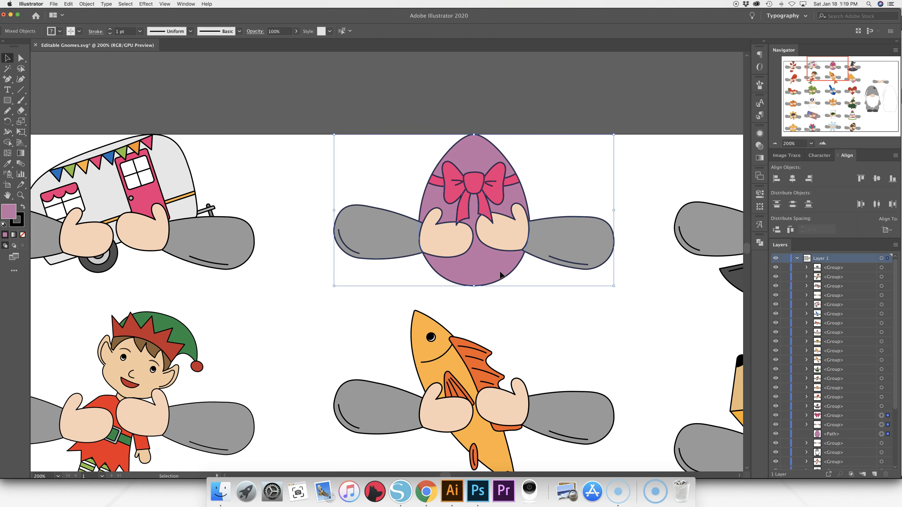
left_click(534, 287)
Examine the sunflower and star designs up close, and review all the designs on the full artboard.
left_click_drag(354, 344, 535, 206)
left_click_drag(329, 330, 523, 180)
left_click_drag(429, 375, 522, 233)
left_click_drag(572, 405, 572, 200)
left_click_drag(547, 371, 545, 274)
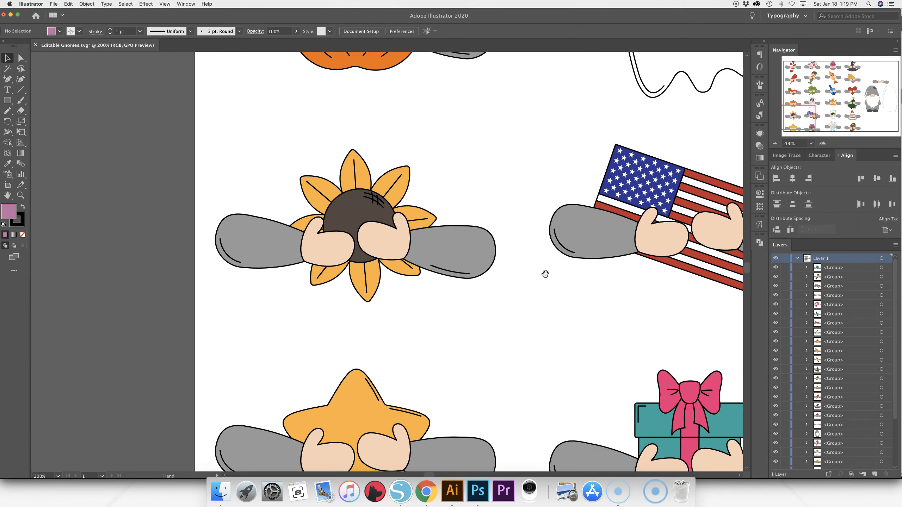
scroll(545, 274, "down", 5)
left_click(348, 284)
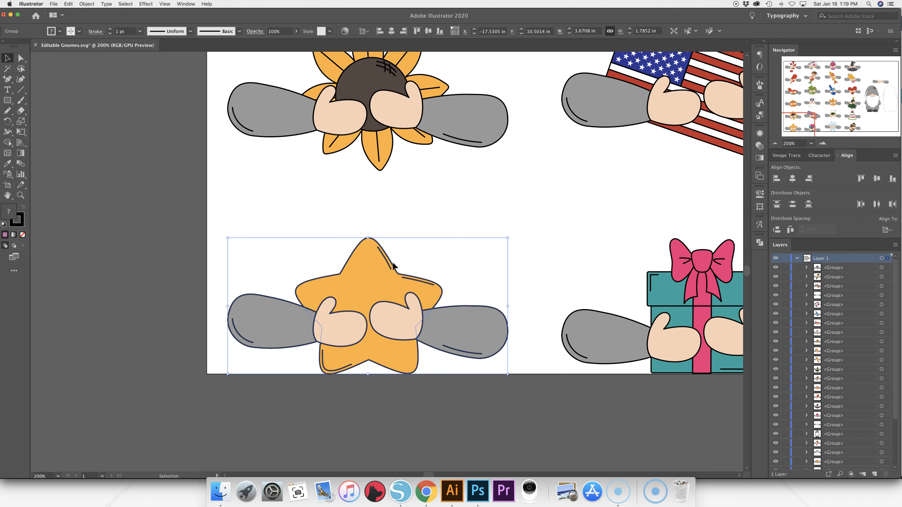
left_click(448, 205)
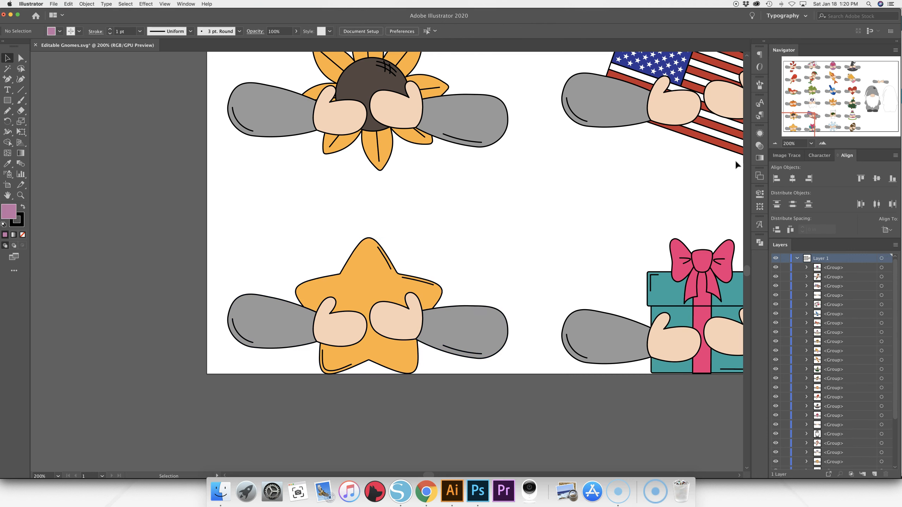
left_click(776, 144)
left_click(776, 144)
left_click(775, 143)
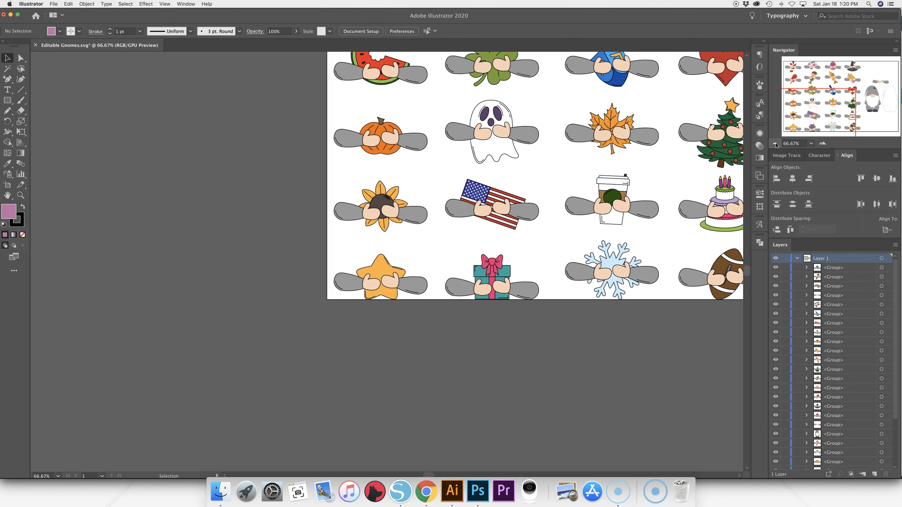
left_click(775, 144)
left_click_drag(654, 88, 551, 207)
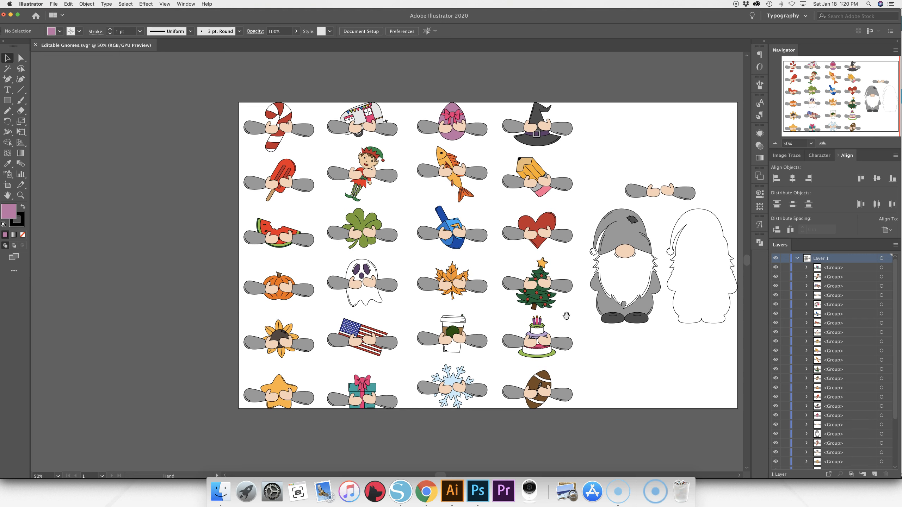
left_click_drag(523, 276, 439, 247)
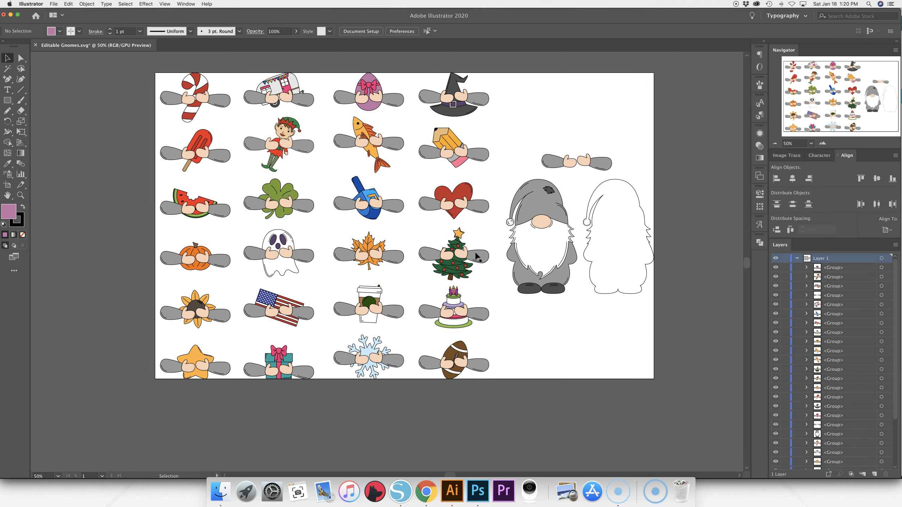
Try the Christmas tree design on the grey gnome so its arms fit the body, and undo the move.
left_click(467, 262)
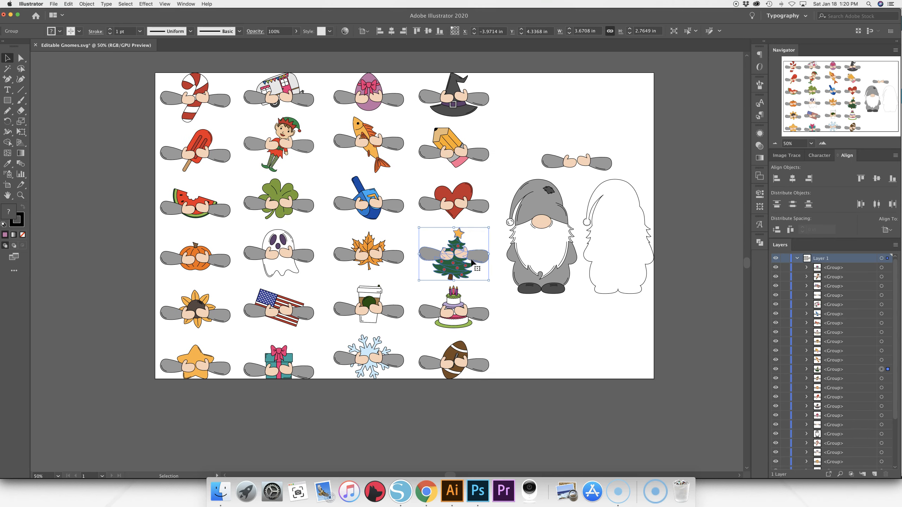
left_click(821, 145)
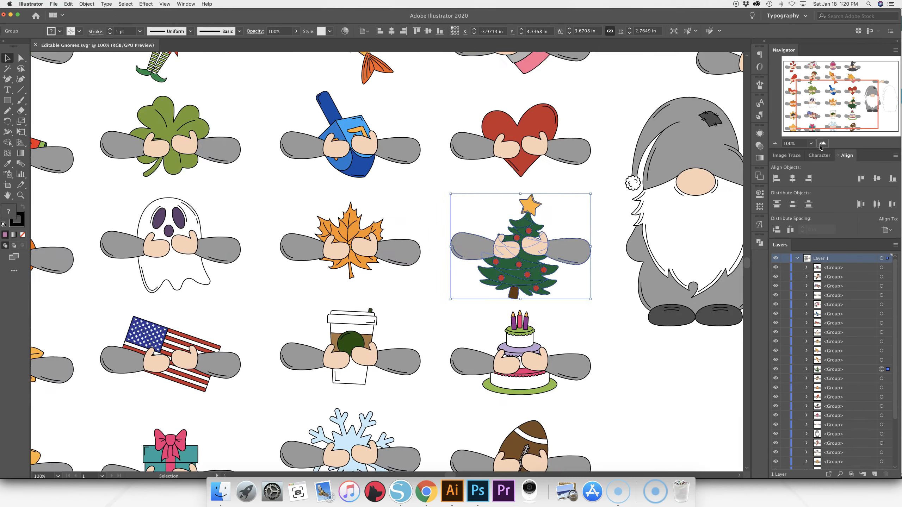
left_click(821, 145)
left_click(821, 145)
left_click_drag(671, 255, 375, 287)
left_click_drag(570, 323, 404, 312)
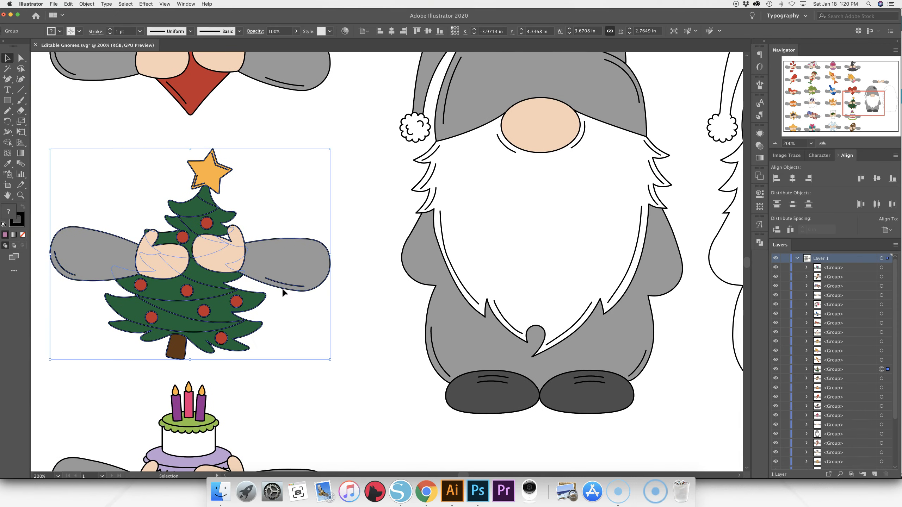
left_click_drag(281, 277, 630, 283)
left_click(353, 423)
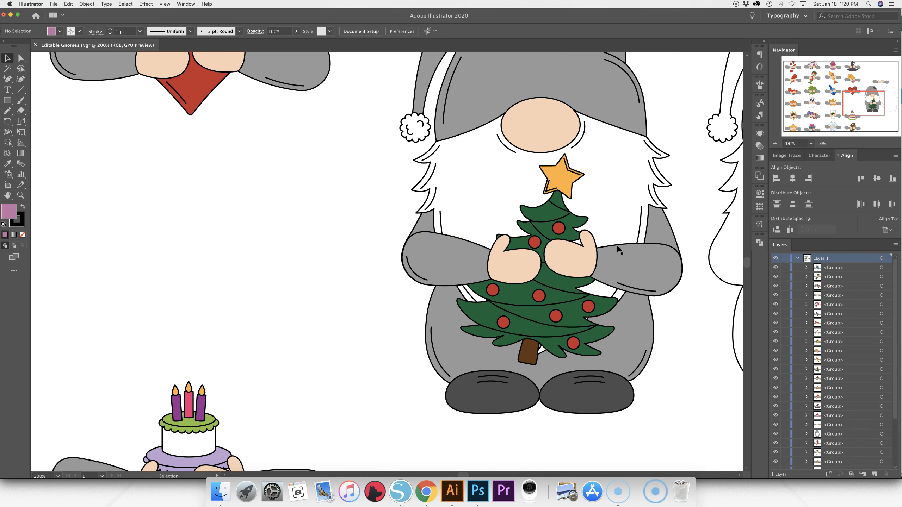
left_click(775, 144)
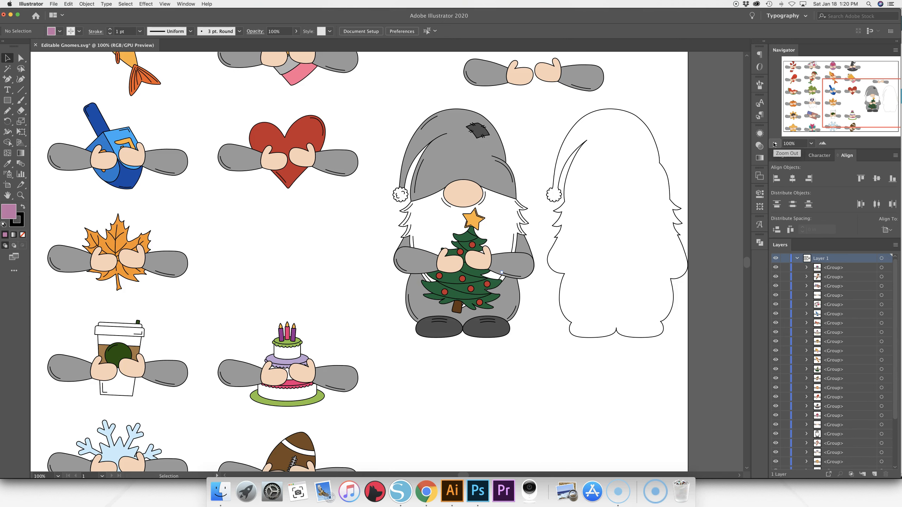
key("super+z")
Try ungrouping the heart design and moving its arms above the separate pair of arms, and undo both changes.
scroll(379, 193, "up", 5)
left_click(553, 198)
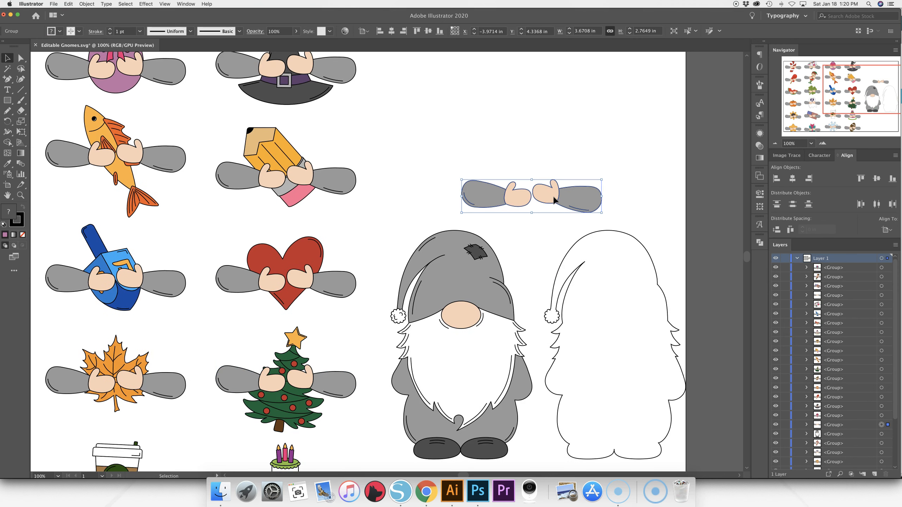
right_click(301, 283)
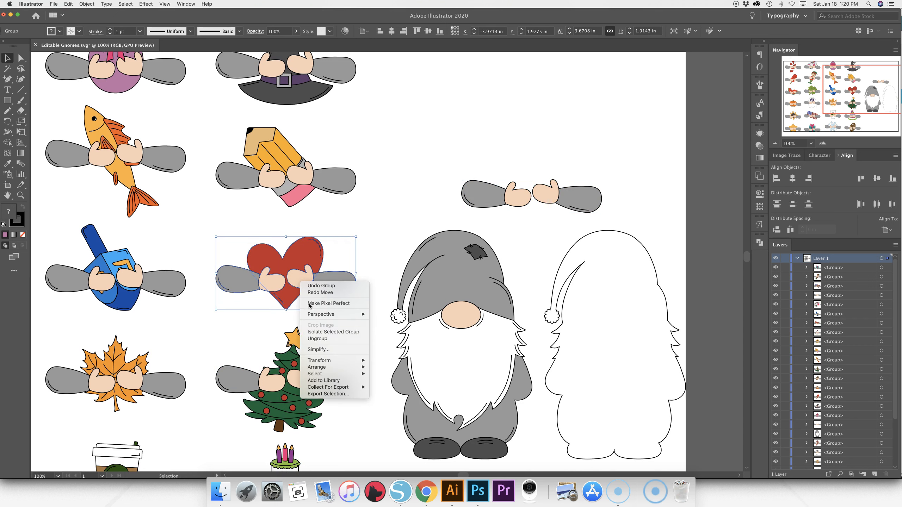
left_click(317, 338)
left_click(340, 298)
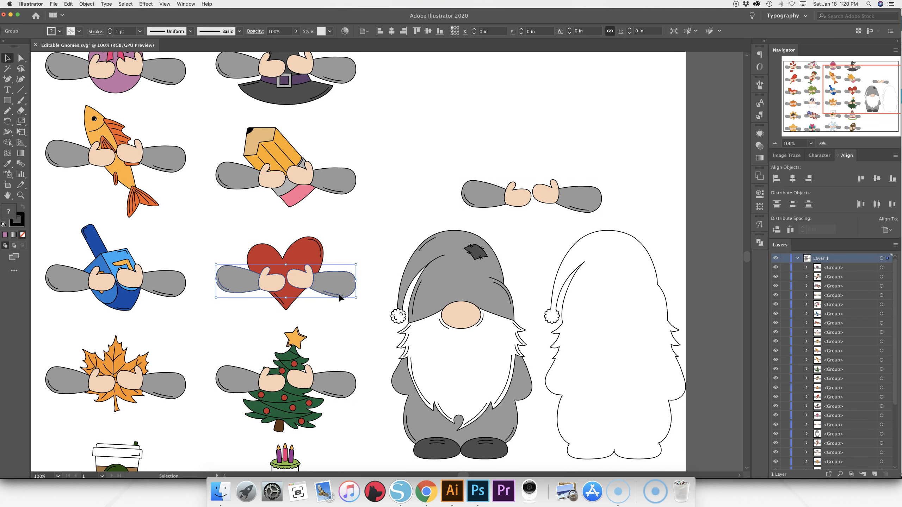
left_click_drag(339, 297, 520, 109)
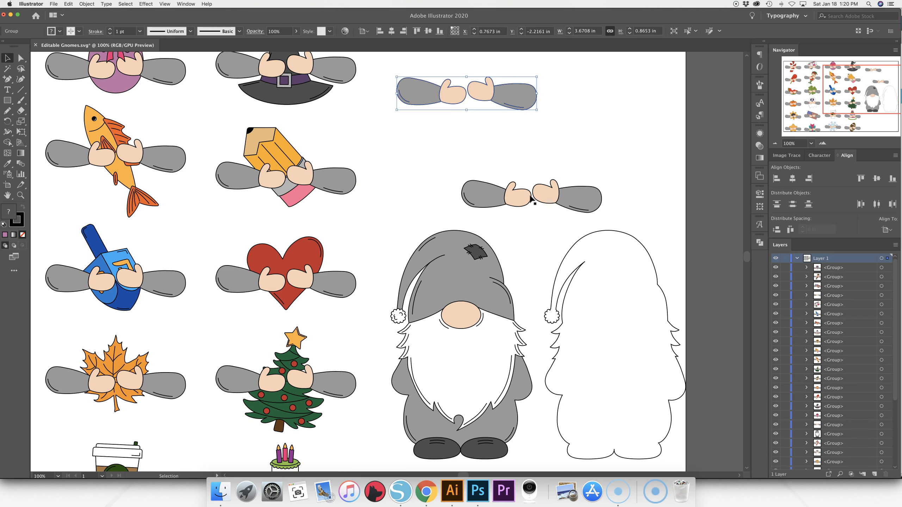
key("super+z")
key("super+z")
Examine the separate pair of arms and the blank gnome outline by selecting each in turn.
left_click(389, 229)
left_click(525, 201)
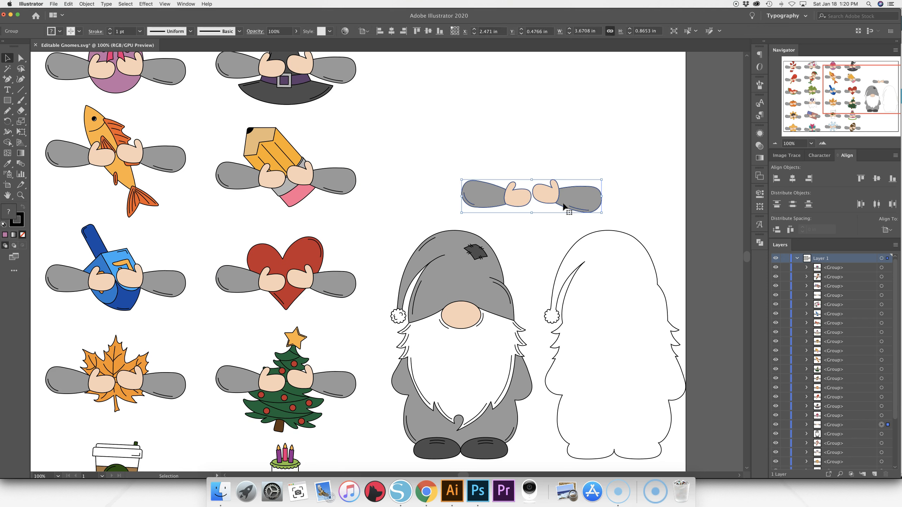
left_click(536, 230)
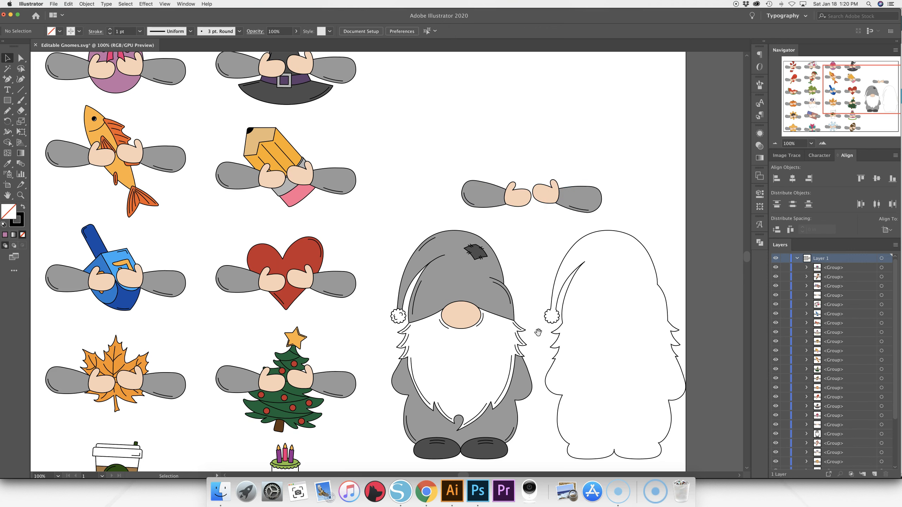
scroll(538, 332, "down", 4)
left_click(559, 329)
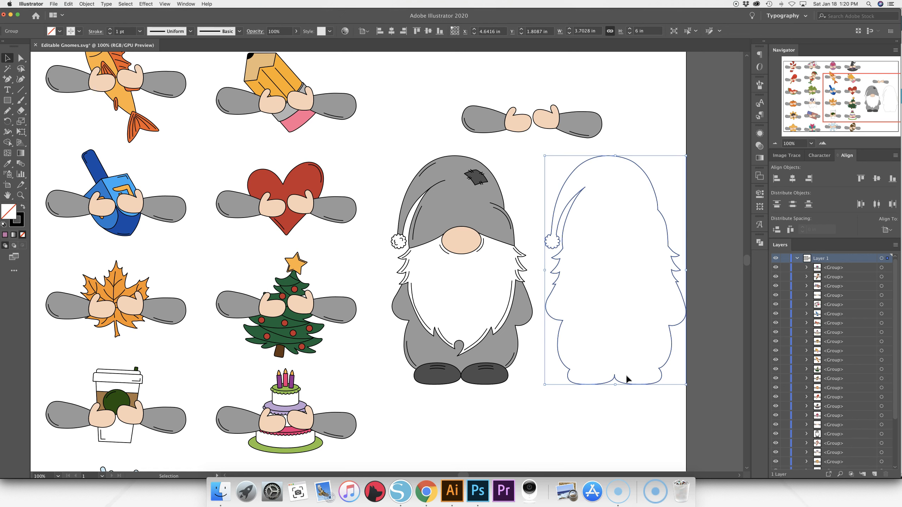
Compare the blank gnome outline with the grey gnome by selecting each in turn.
left_click(644, 139)
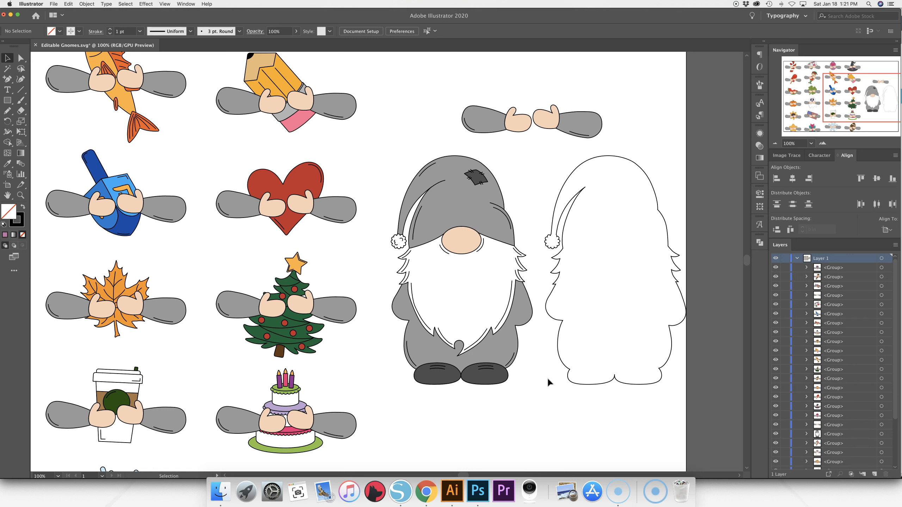
left_click(567, 367)
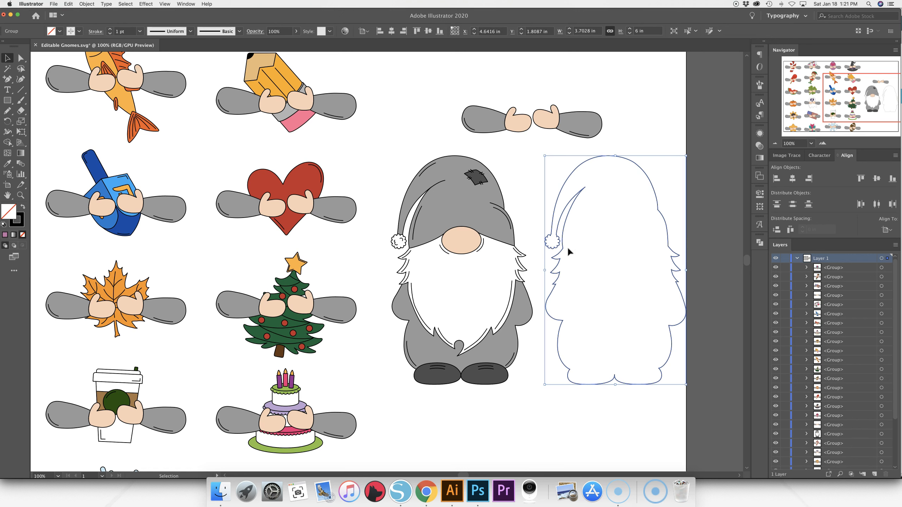
left_click(378, 262)
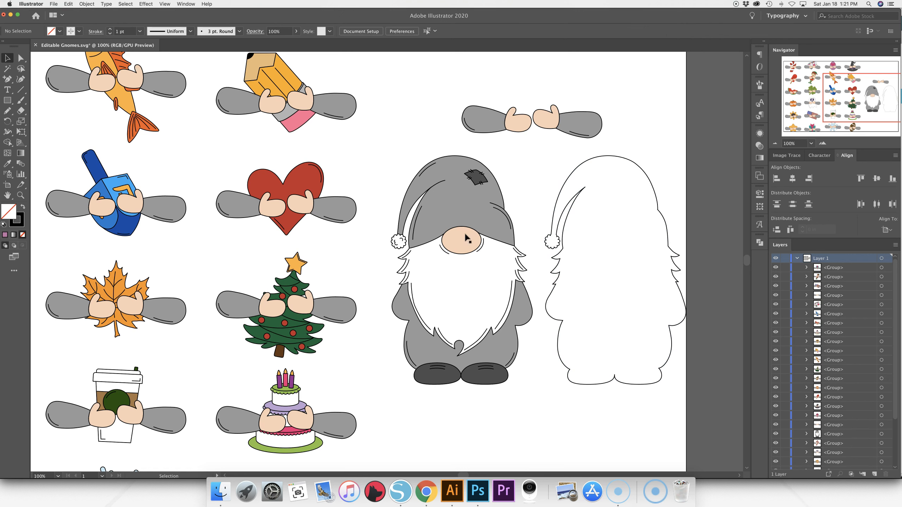
left_click(508, 222)
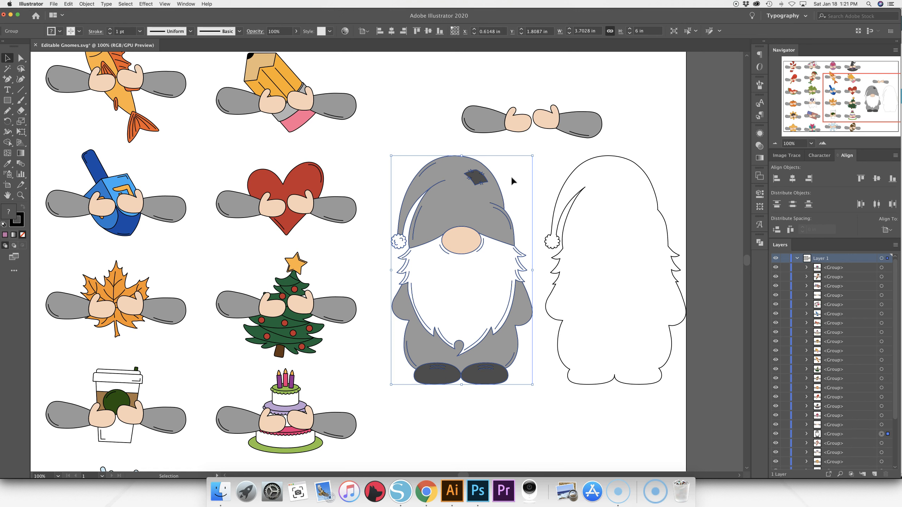
left_click(524, 224)
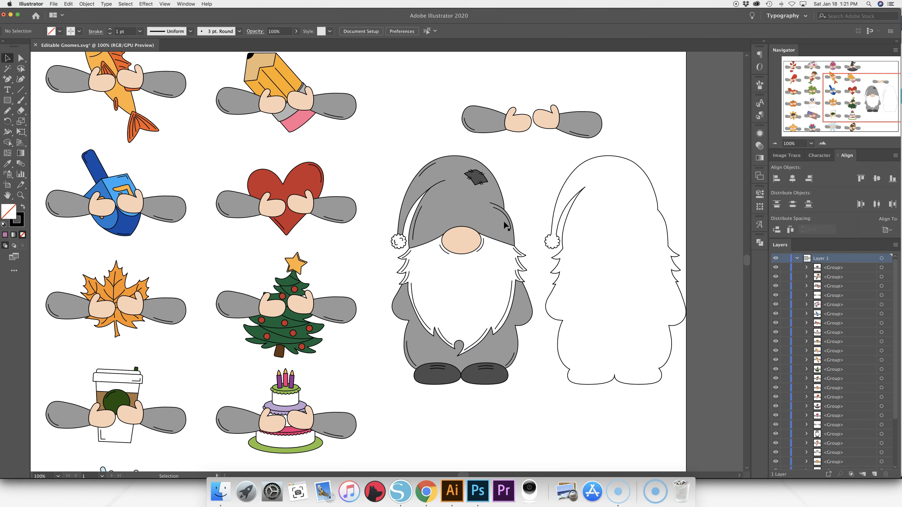
left_click(509, 224)
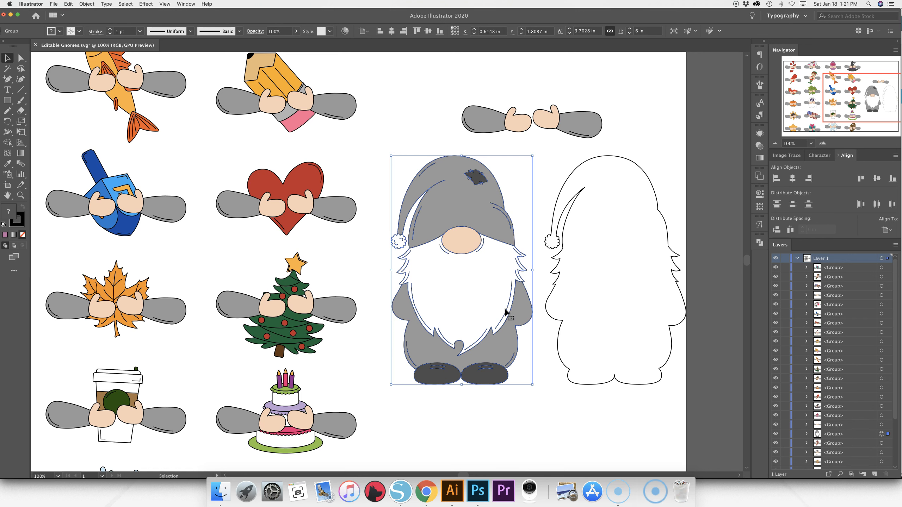
left_click(573, 389)
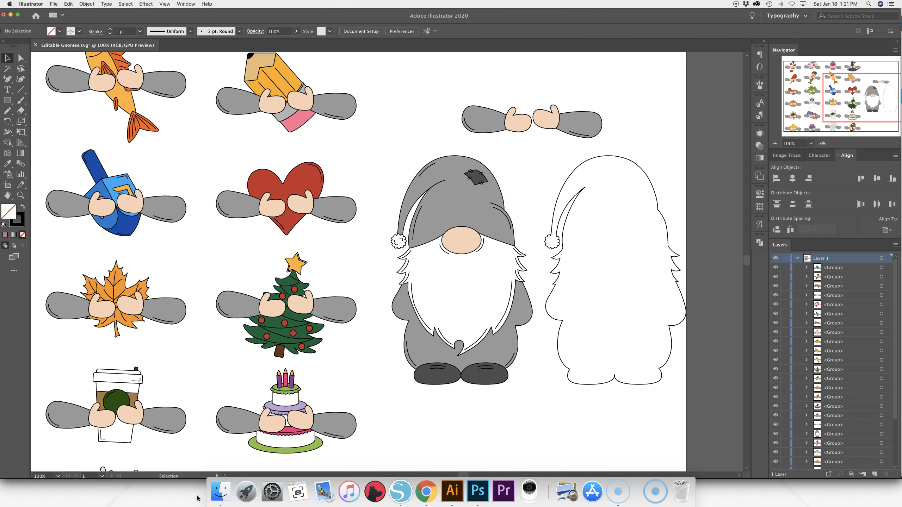
Switch to Finder and open Interchangeable Gnome.svg from the Interchangable Gnome folder in Adobe Illustrator 2020.
left_click(220, 492)
left_click(352, 182)
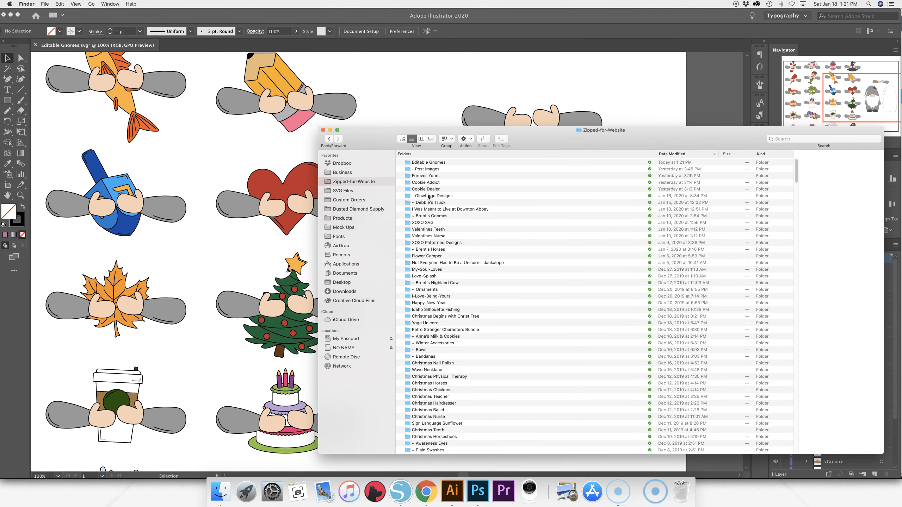
double_click(429, 202)
double_click(426, 162)
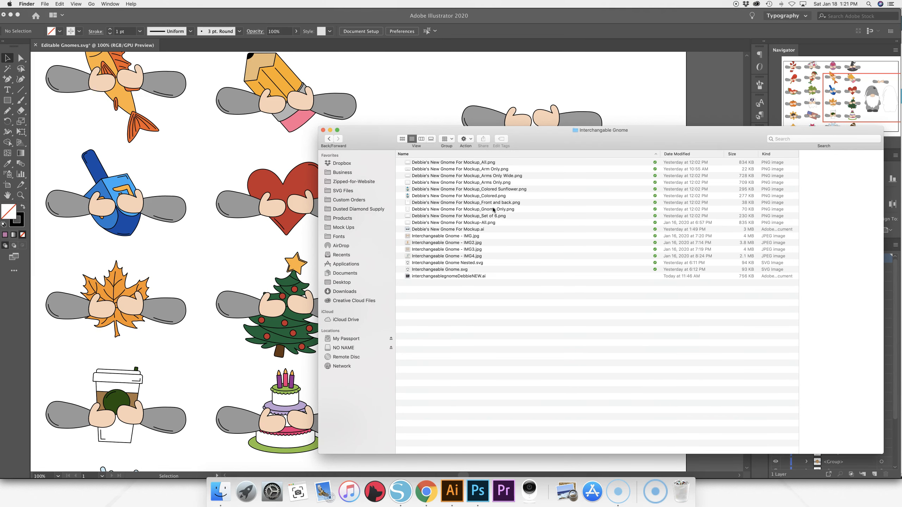
right_click(447, 270)
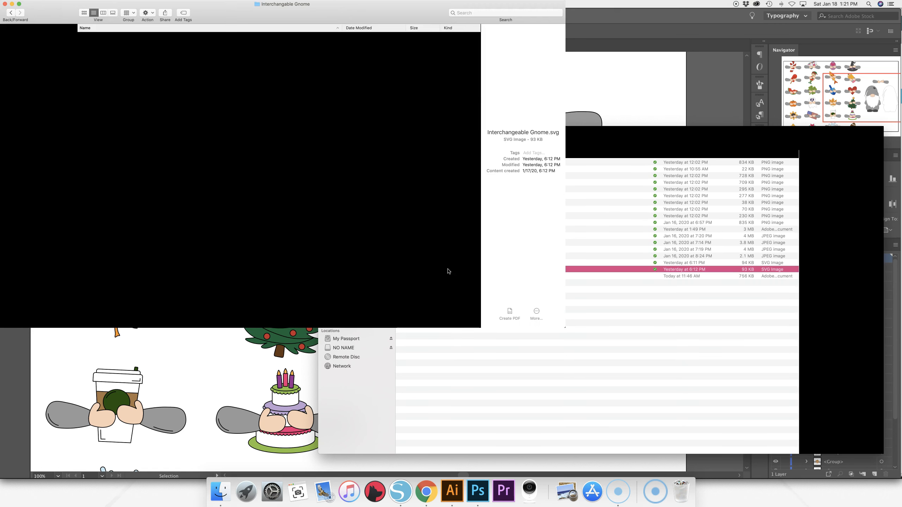
mouse_move(479, 255)
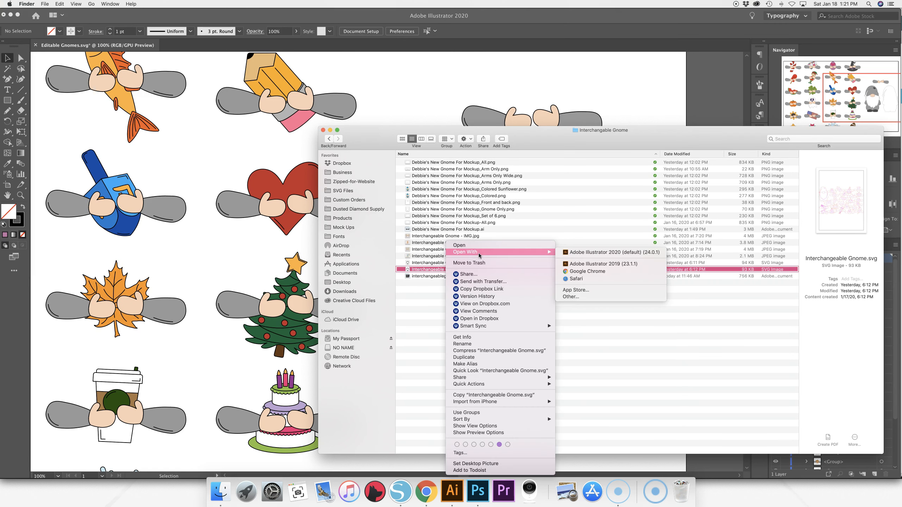
left_click(575, 253)
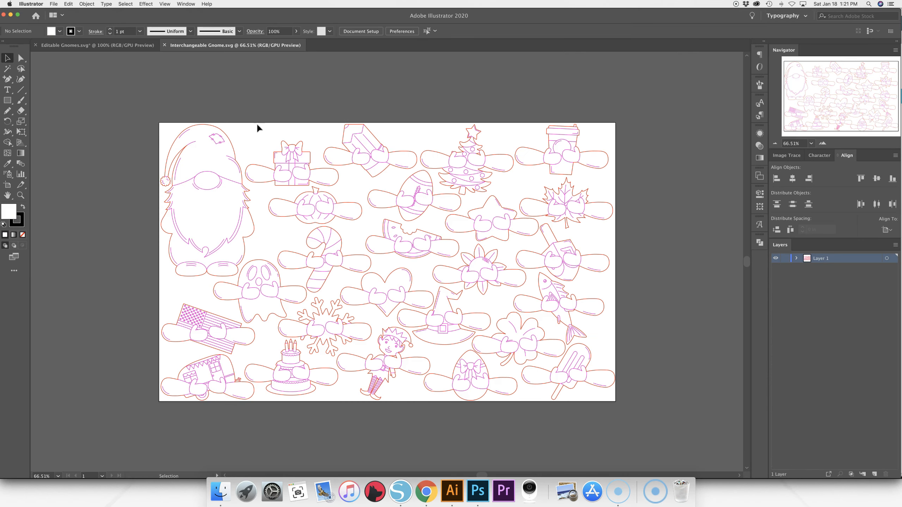
Switch to Chrome and examine the gnome cutting layout on the Glowforge bed, including its lower edge.
left_click(426, 492)
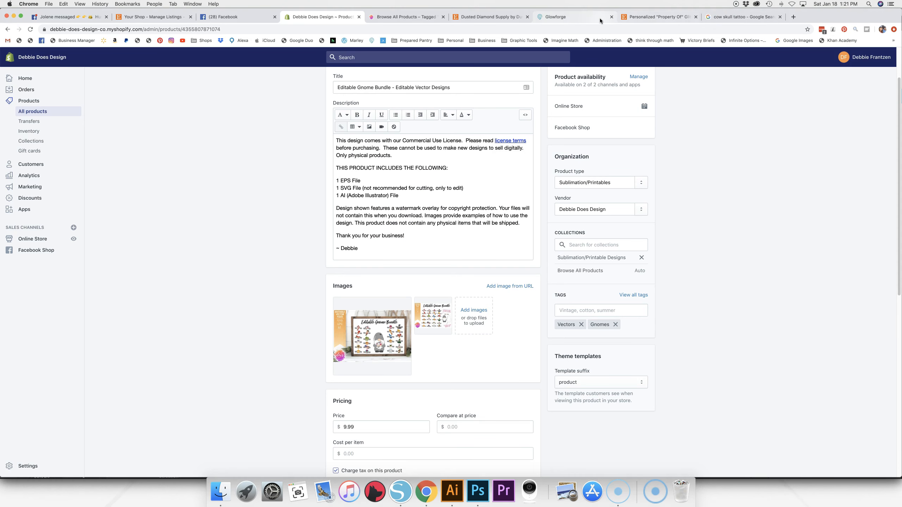
left_click(599, 18)
left_click(554, 229)
left_click(204, 257)
left_click(418, 203)
left_click(586, 137)
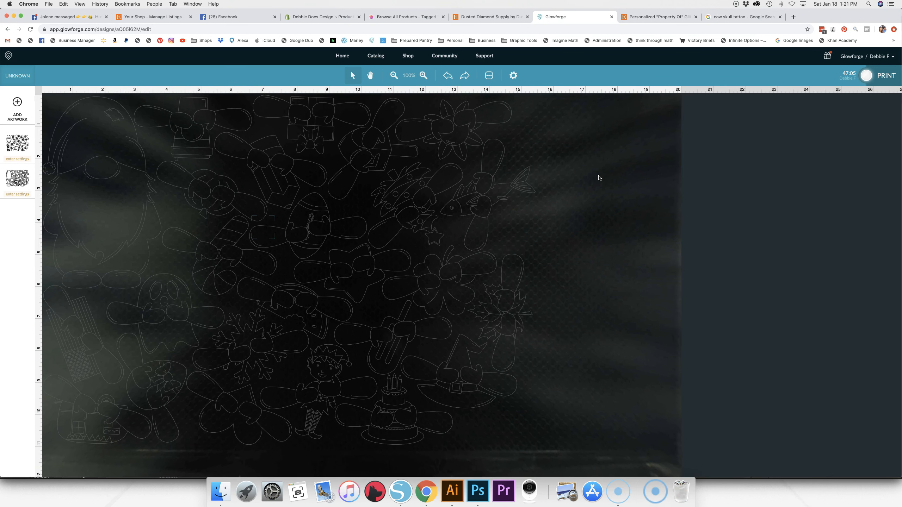
scroll(308, 244, "down", 1)
scroll(308, 244, "up", 3)
scroll(306, 244, "left", 4)
scroll(306, 245, "down", 3)
scroll(307, 247, "right", 2)
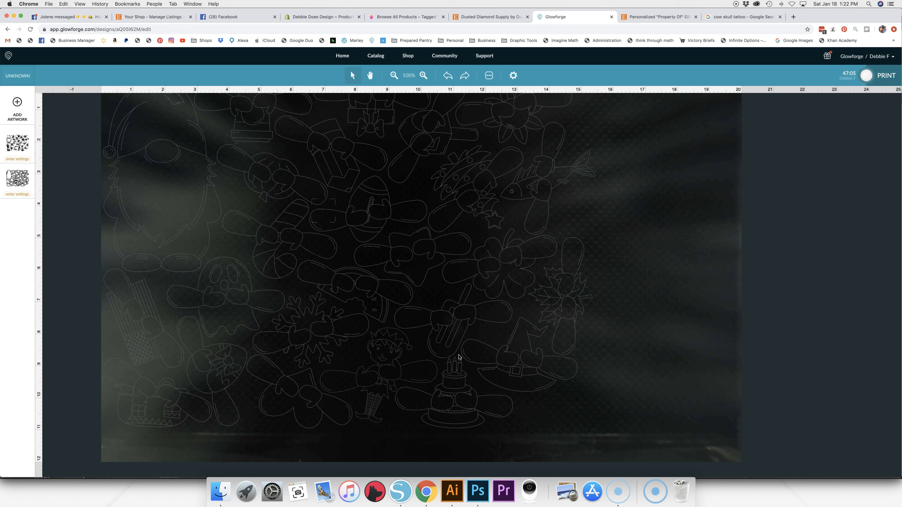
Return to the Editable Gnomes file in Illustrator and examine the grey gnome's outlines by selecting it.
left_click(455, 497)
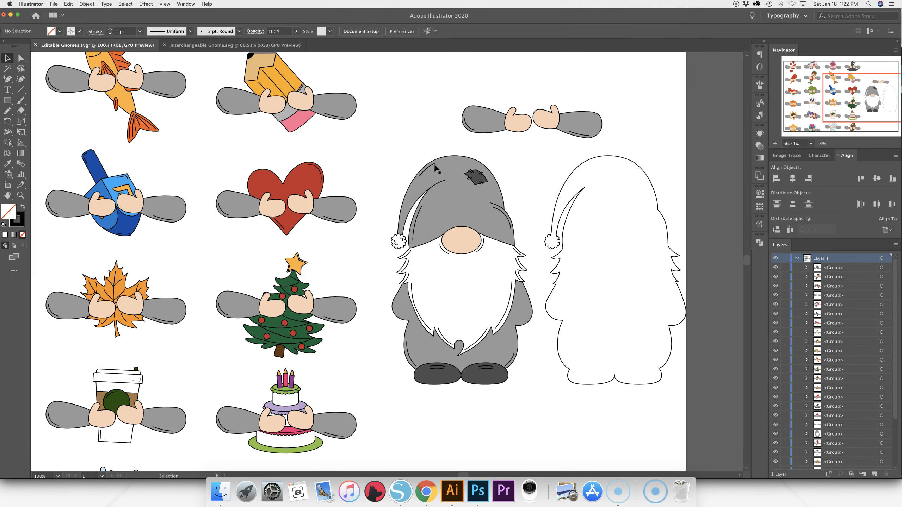
left_click(430, 167)
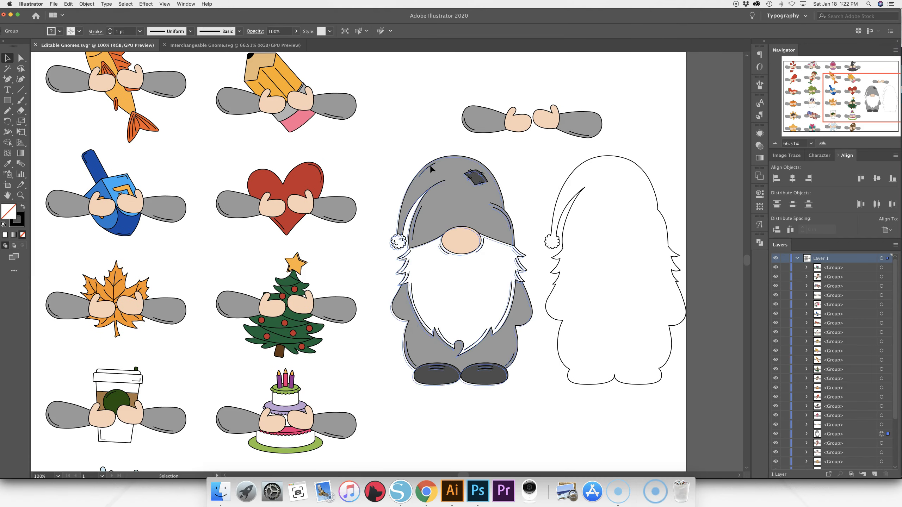
left_click(430, 168)
key("super+z")
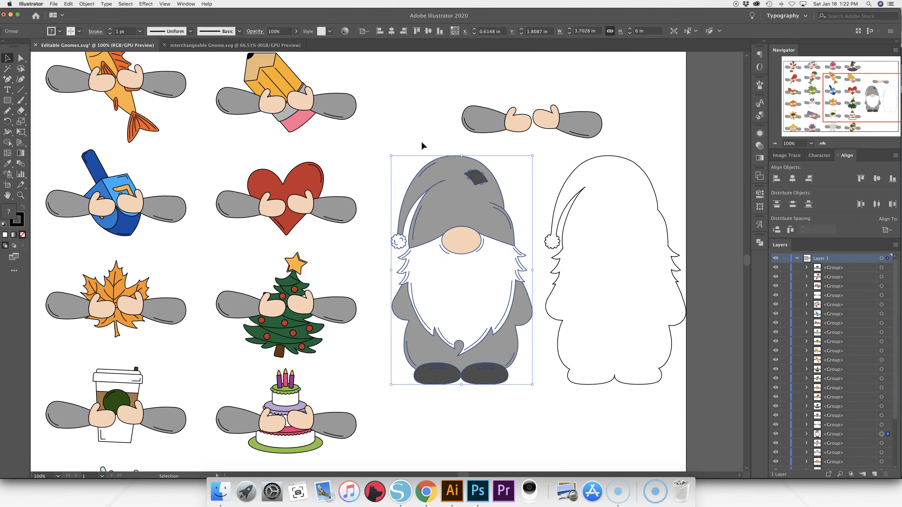
left_click(427, 146)
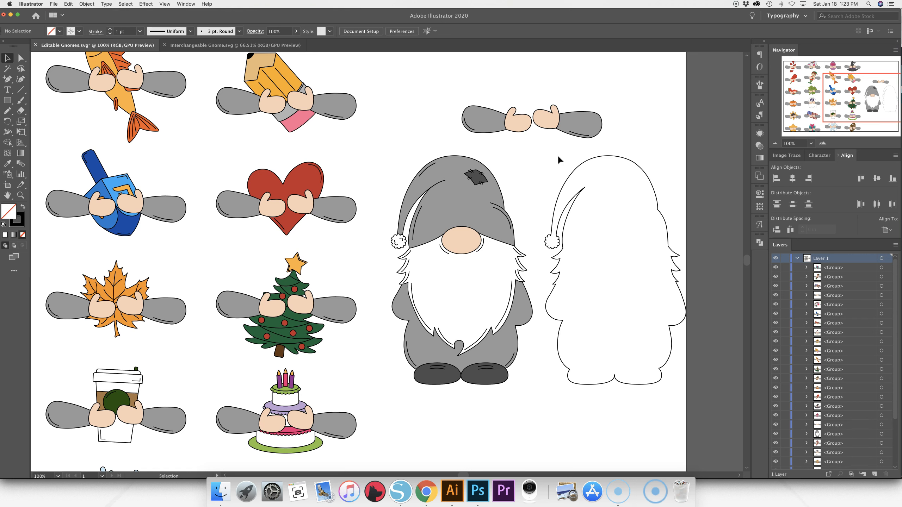
Review all the designs, the separate arms and both gnomes on the full artboard at 50% zoom.
left_click(776, 144)
left_click(777, 144)
scroll(465, 316, "left", 10)
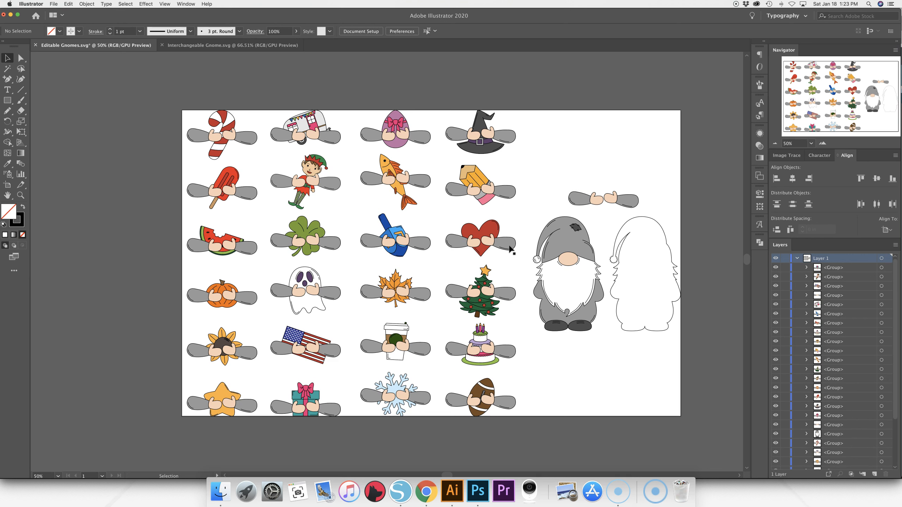
scroll(511, 250, "left", 5)
scroll(511, 250, "up", 3)
scroll(570, 297, "down", 5)
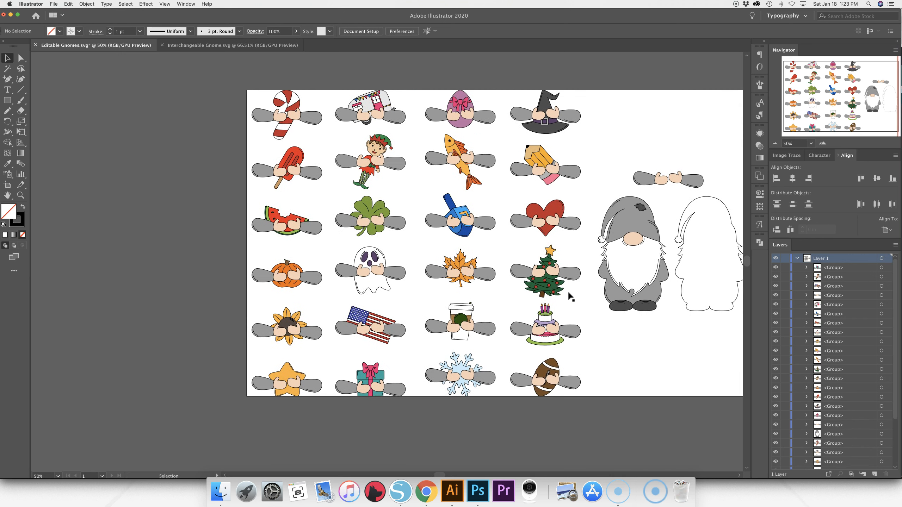
scroll(570, 297, "right", 5)
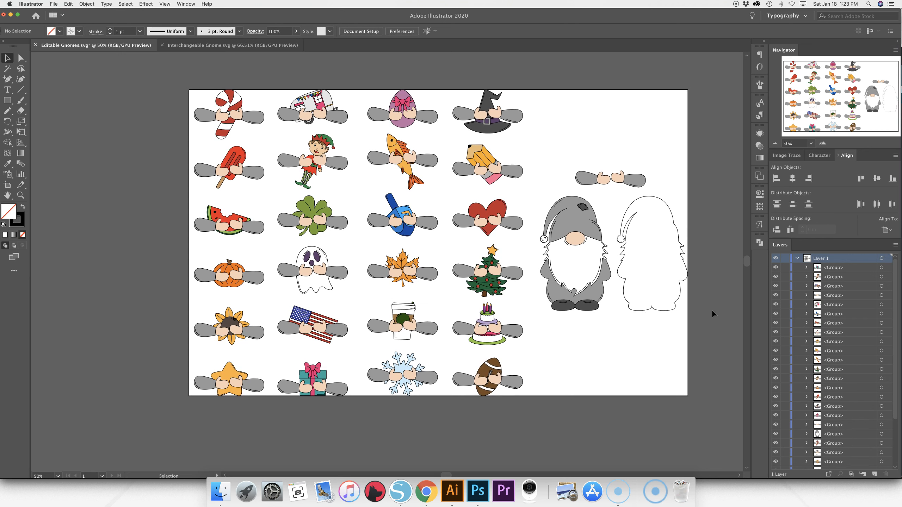
Try scaling all the artwork up together to about 27 by 16.8 in, and undo the scaling.
left_click_drag(171, 81, 698, 454)
left_click_drag(688, 399, 710, 416)
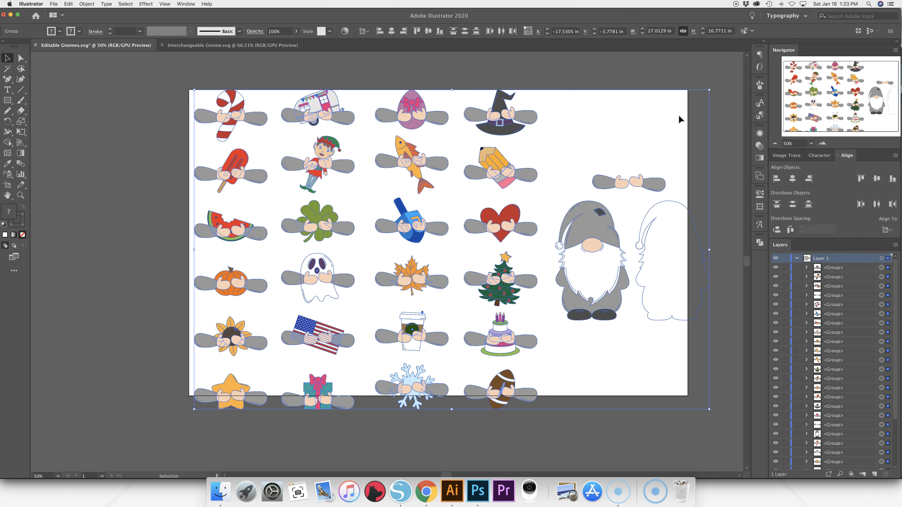
key("super+z")
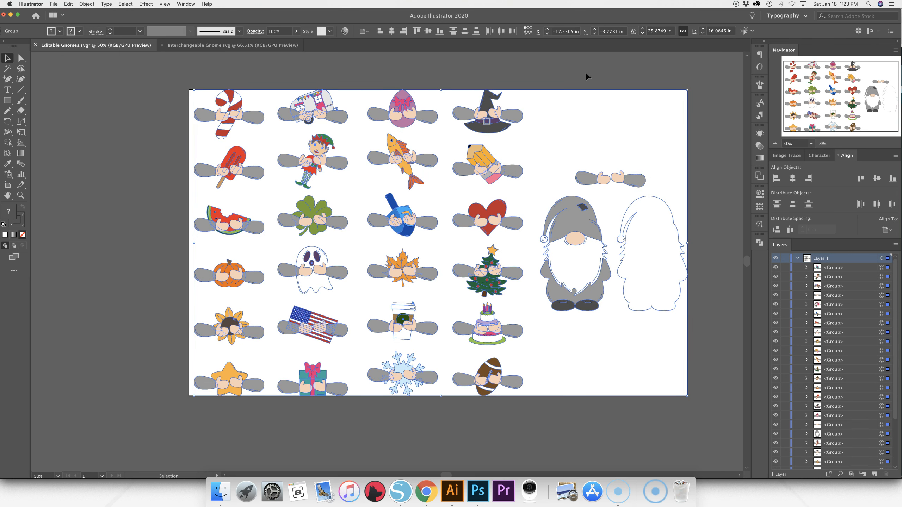
left_click(585, 72)
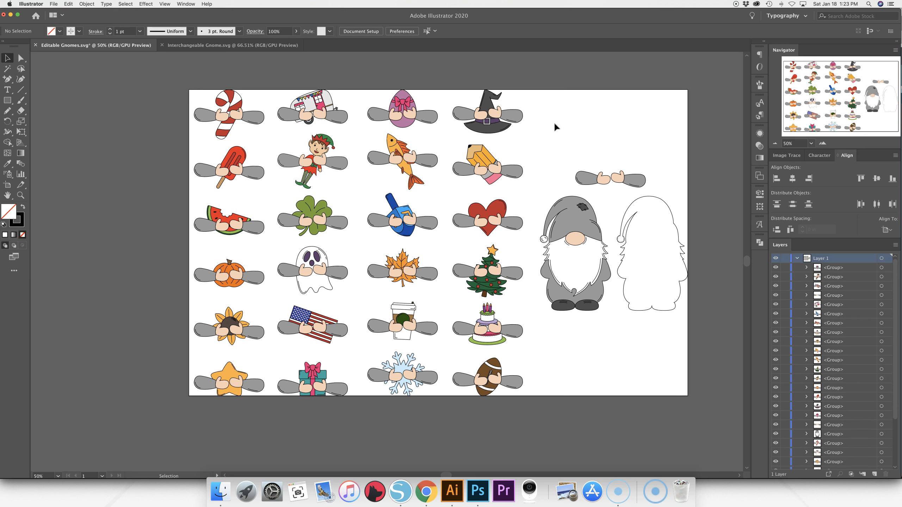
Group the camper with its pair of arms, and move the Easter egg design slightly down and to the left.
left_click(223, 113)
left_click(399, 123)
left_click(334, 118)
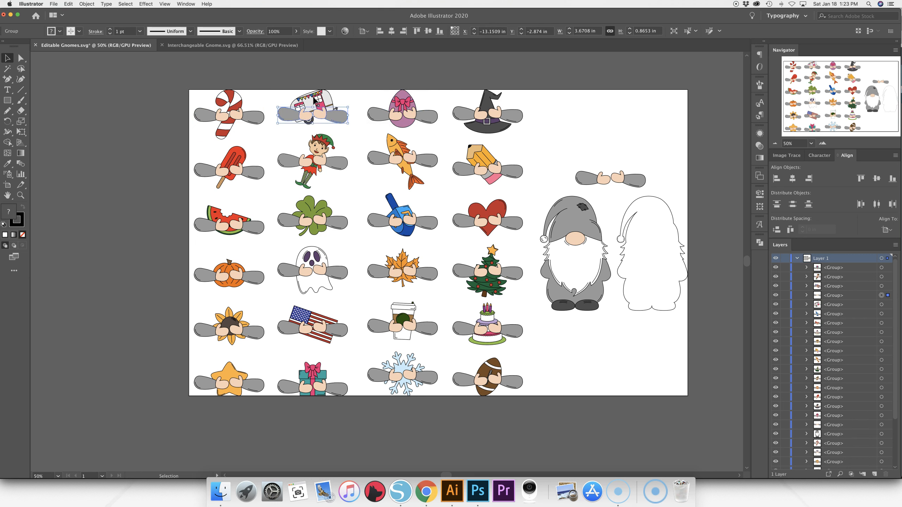
left_click(320, 99, "shift")
key("super+g")
left_click(344, 79)
mouse_move(404, 120)
left_mouse_down()
mouse_move(429, 299)
mouse_move(353, 306)
mouse_move(396, 127)
left_mouse_up()
left_click(410, 84)
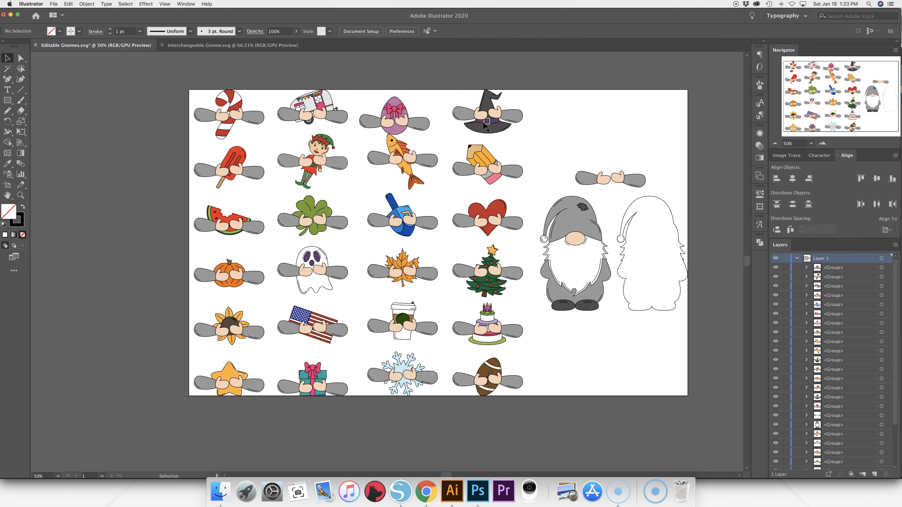
Inspect the loose pair of arms and the blank gnome outline by selecting one after the other.
left_click(592, 179)
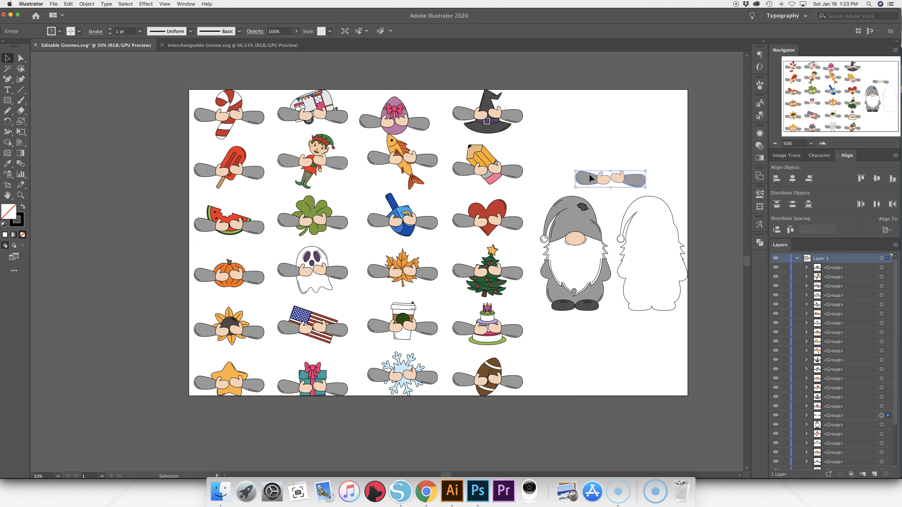
left_click(641, 252)
left_click(628, 237)
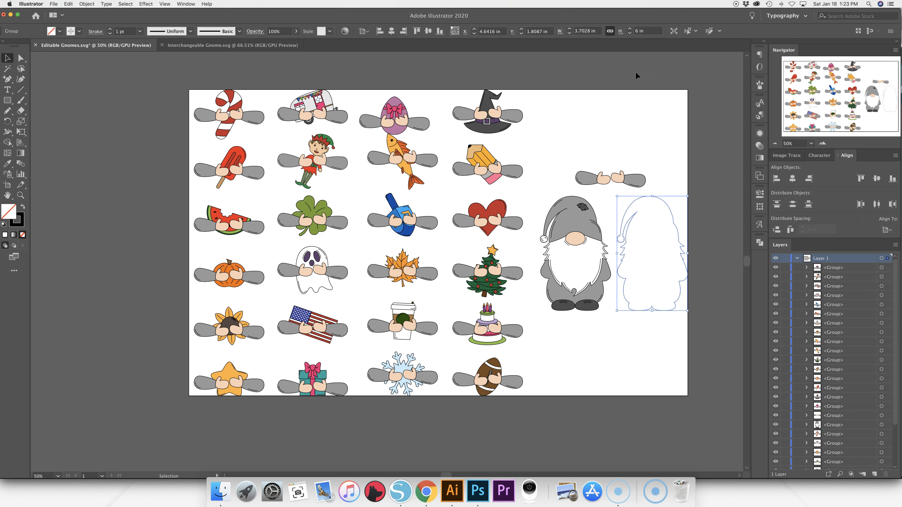
left_click(594, 200)
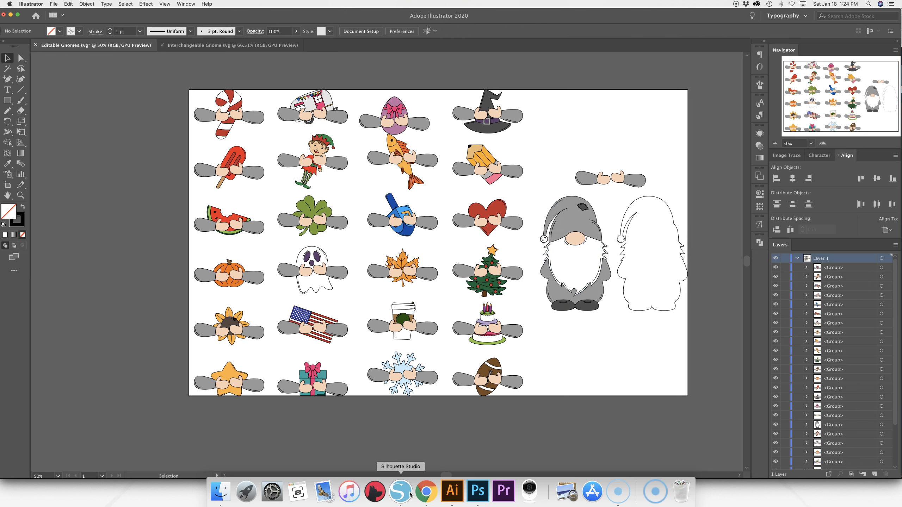
Switch to Silhouette Studio, select the grey gnome in the Editable Gnomes drawing and show the whole page.
left_click(400, 492)
key("super+a")
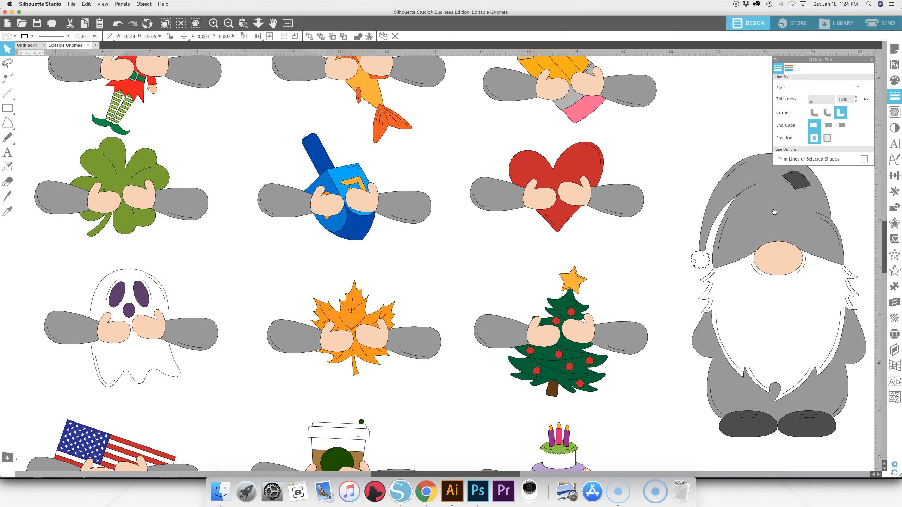
right_click(752, 188)
left_click(768, 295)
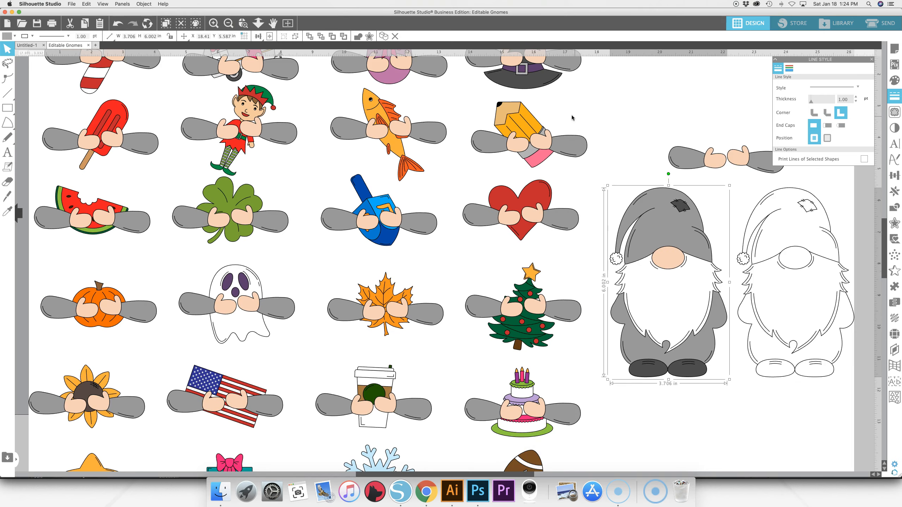
left_click(228, 23)
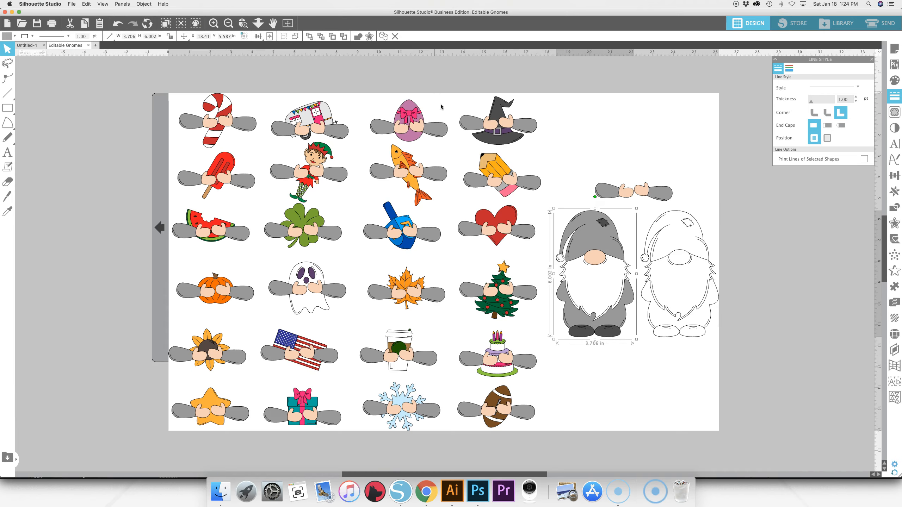
Open the Transform scale options for the selected grey gnome and look at its dimensions.
left_click_drag(479, 179, 413, 203)
left_click(534, 175)
left_click(544, 276)
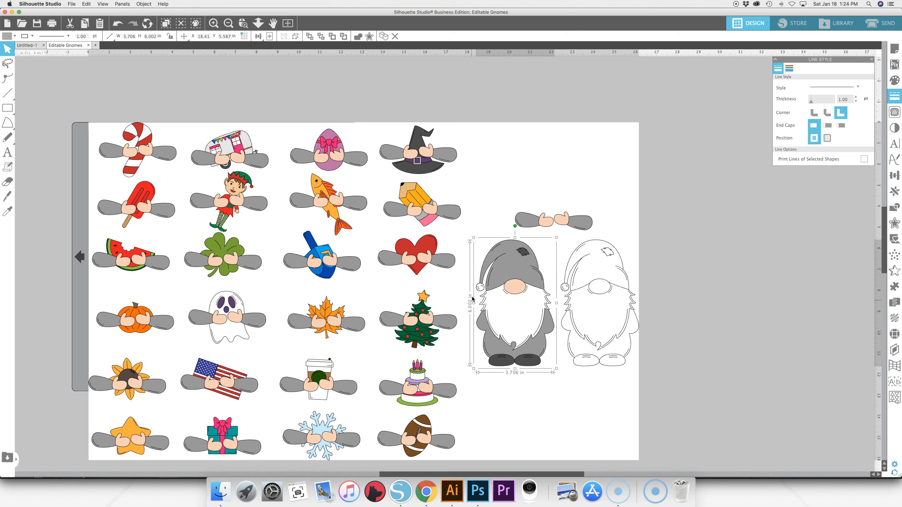
left_click(608, 202)
left_click(536, 270)
left_click(645, 218)
left_click(536, 272)
left_click(895, 175)
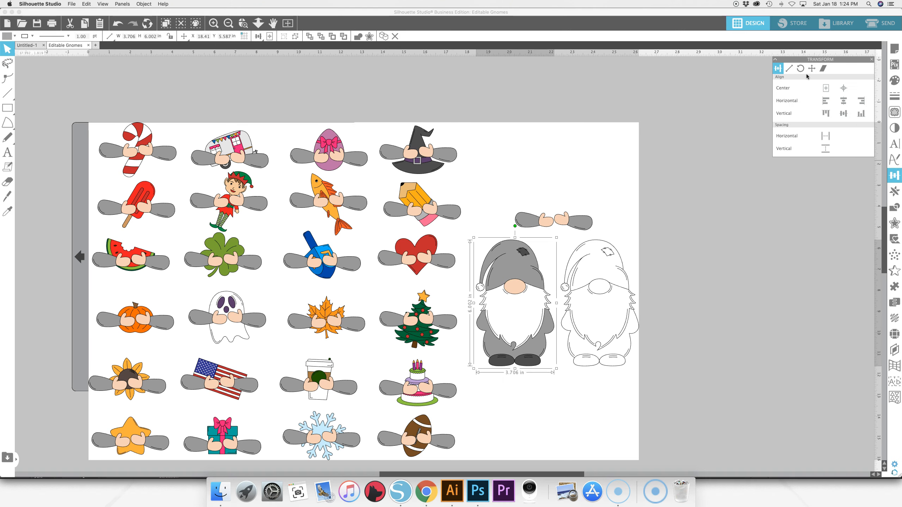
left_click(789, 68)
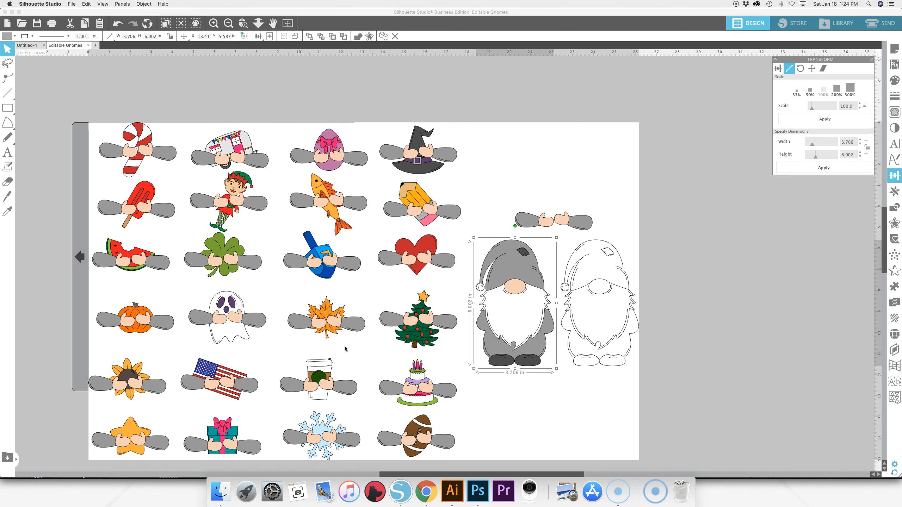
Switch to Illustrator, select all the artwork and align it to a common vertical centre.
left_click(453, 497)
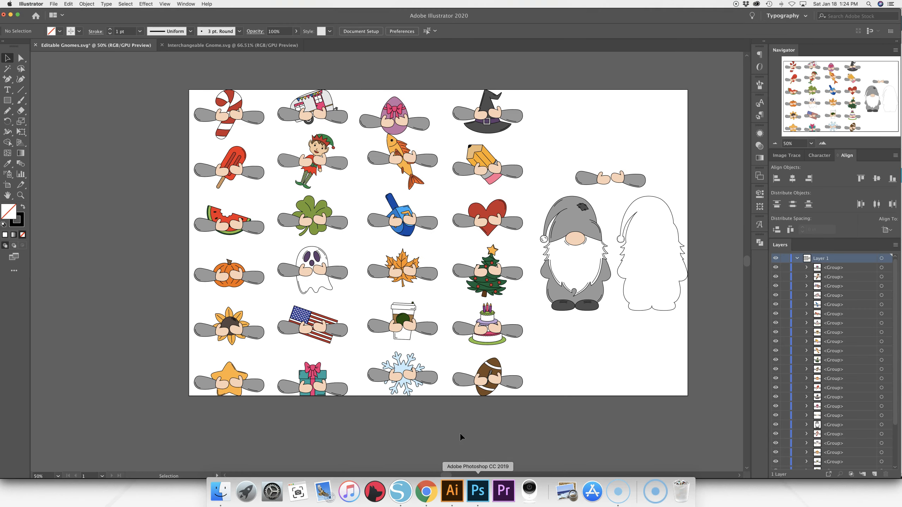
left_click_drag(172, 82, 668, 403)
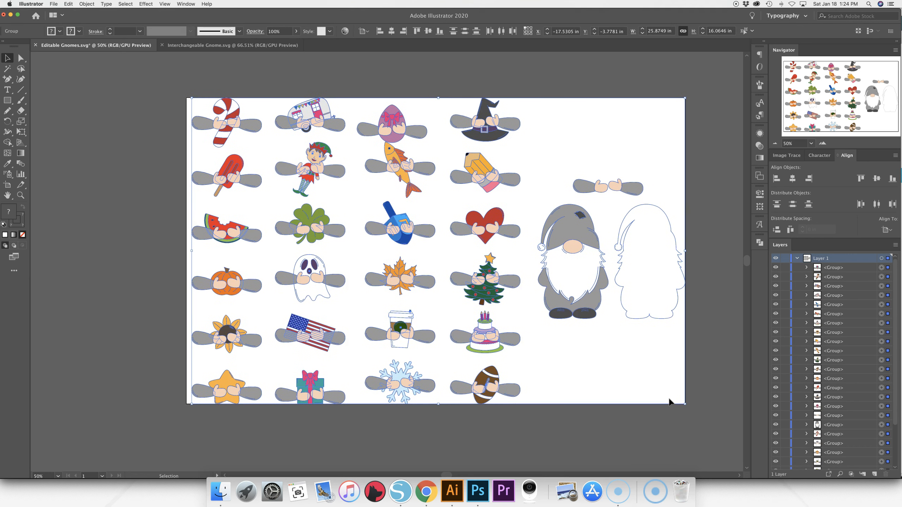
left_click(877, 178)
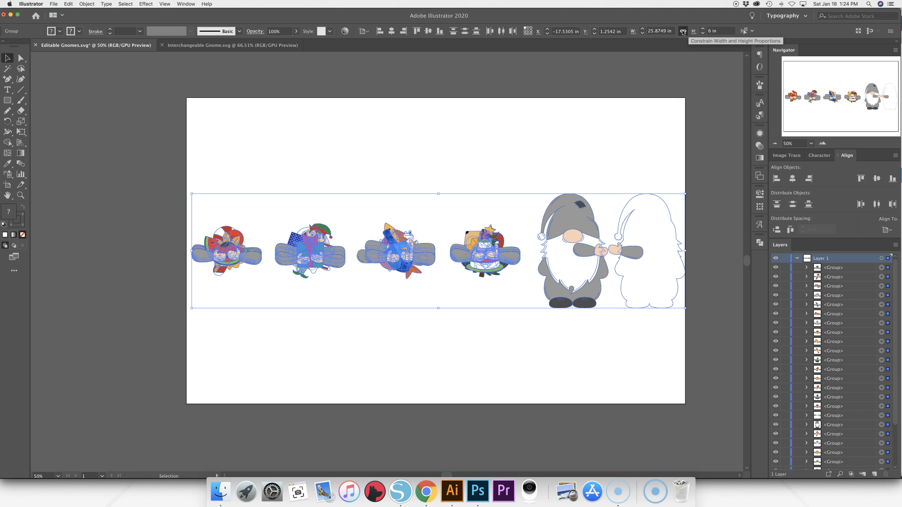
Switch to Silhouette Studio, select all the artwork and align it to the vertical middle.
left_click(391, 495)
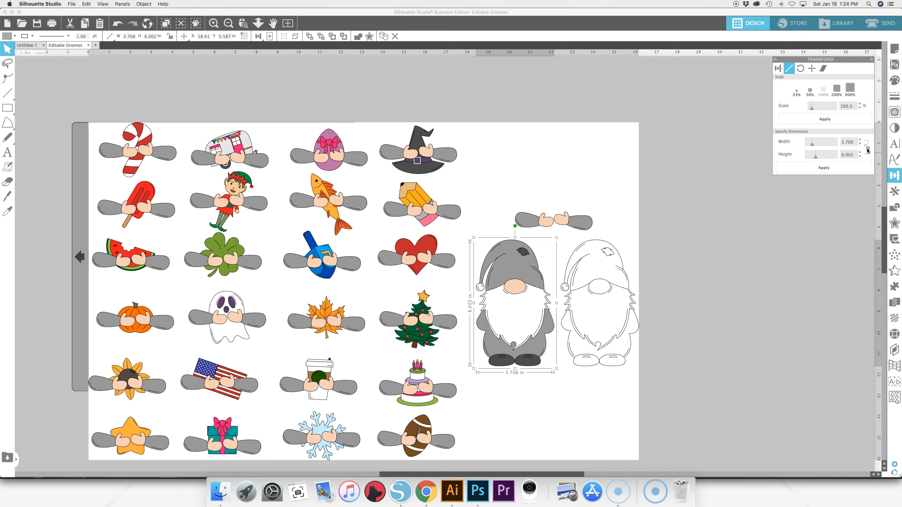
left_click(640, 128)
scroll(291, 180, "down", 1)
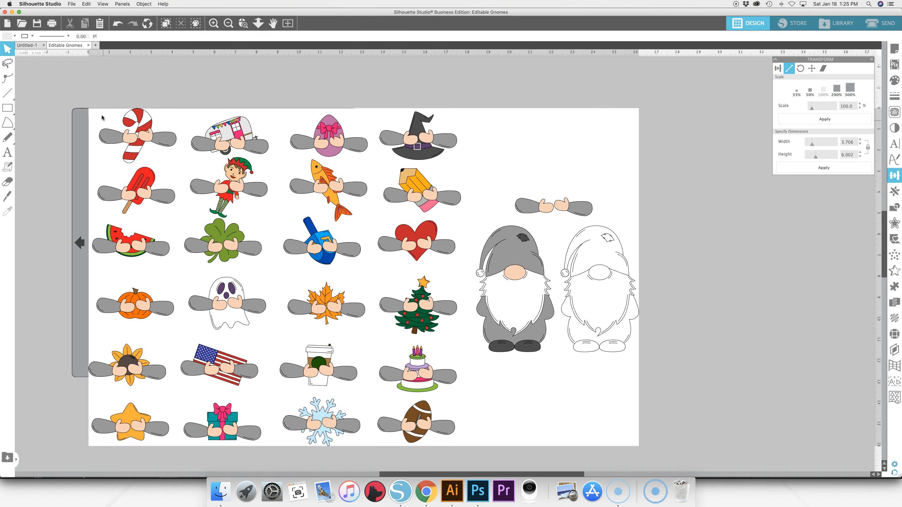
left_click_drag(67, 101, 606, 455)
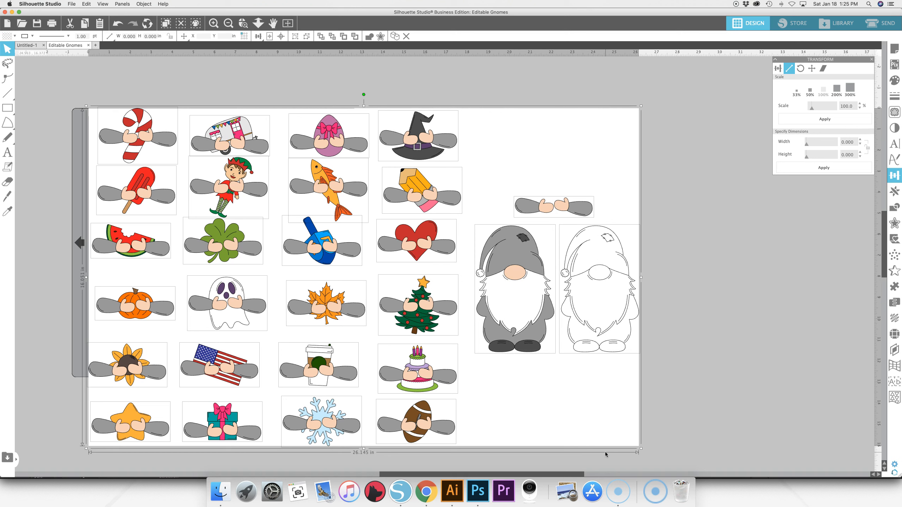
left_click(778, 69)
left_click(843, 112)
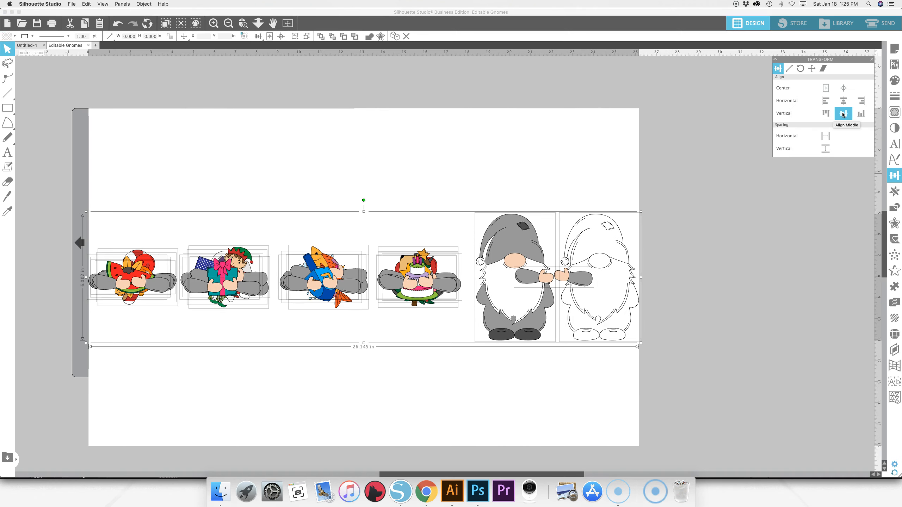
Try scaling the ungrouped artwork to a height of 8 in, and undo the scaling.
left_click(789, 68)
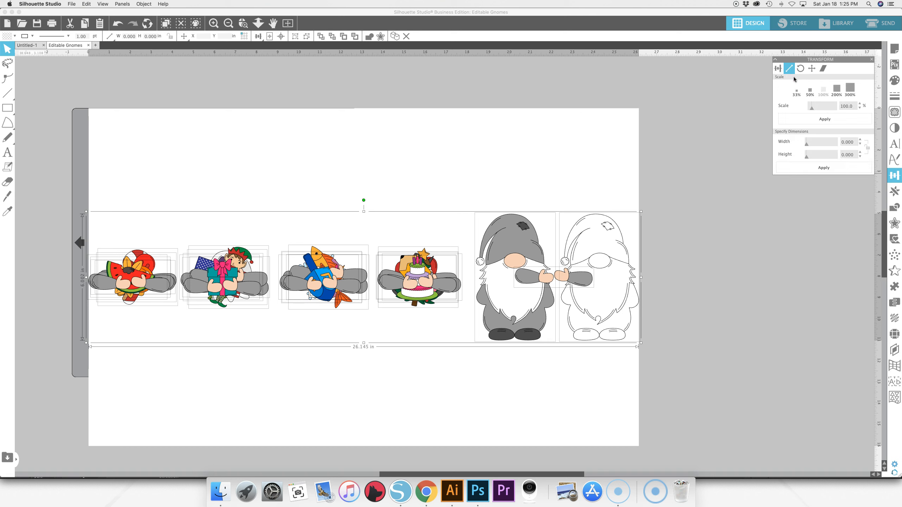
left_click(655, 235)
left_click_drag(89, 208, 601, 330)
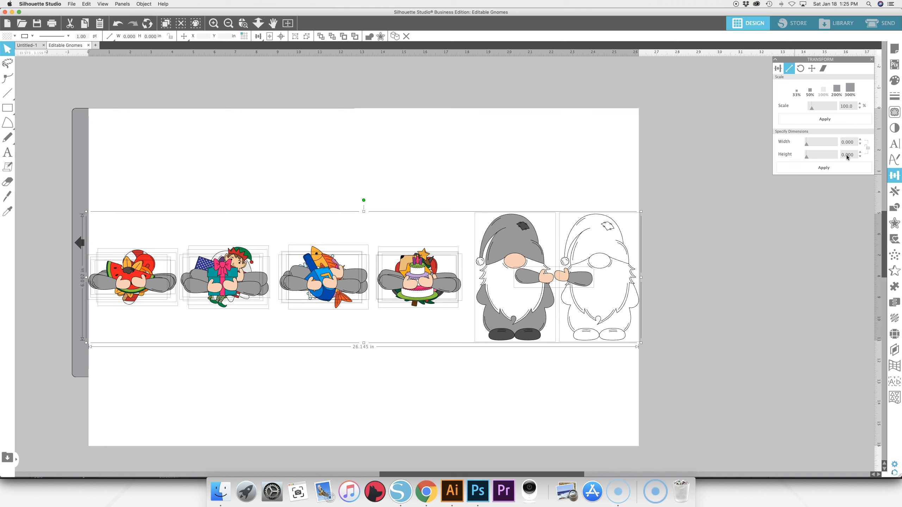
left_click(850, 144)
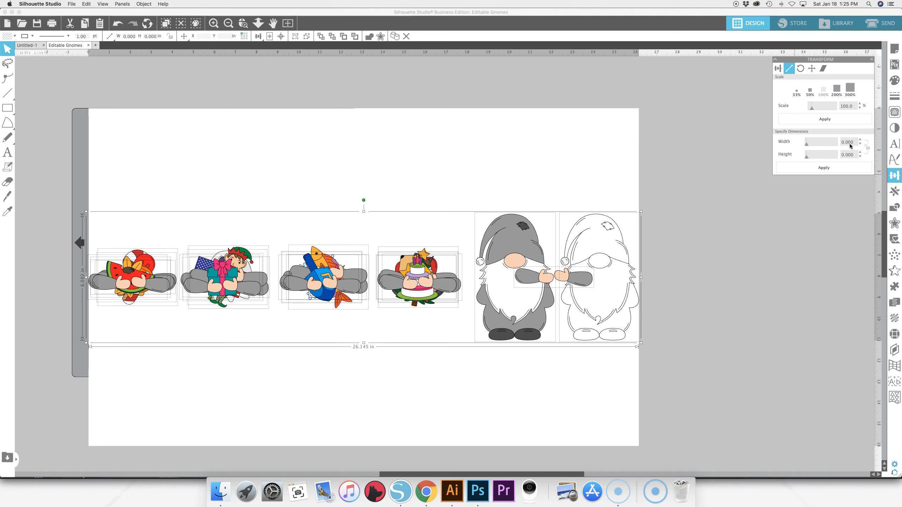
double_click(849, 155)
type("8")
left_click(799, 171)
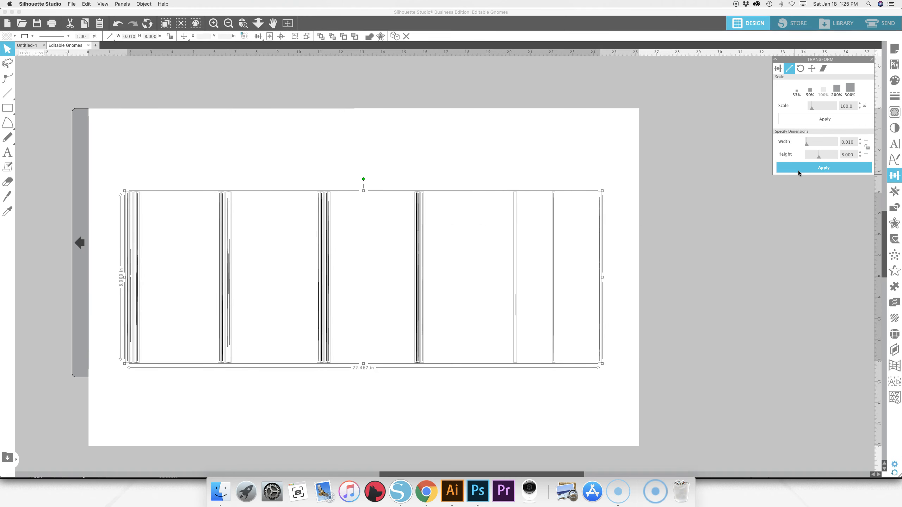
key("super+z")
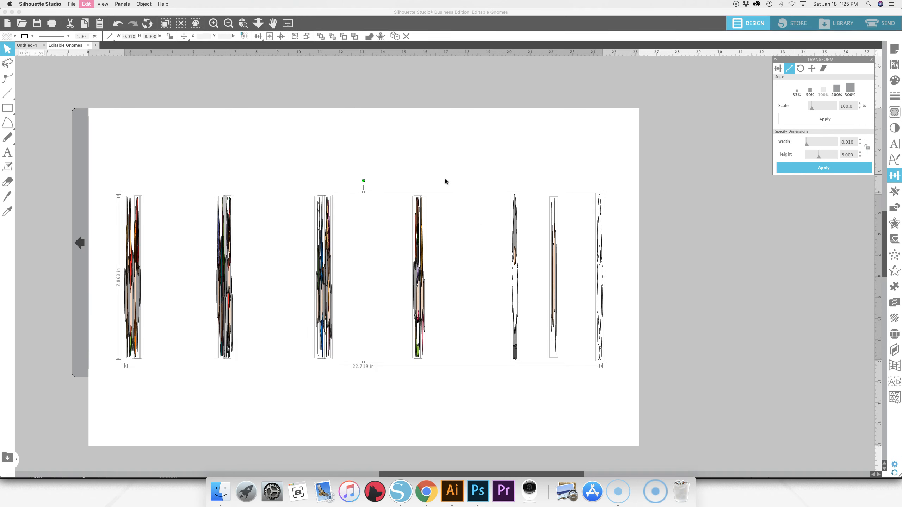
key("super+z")
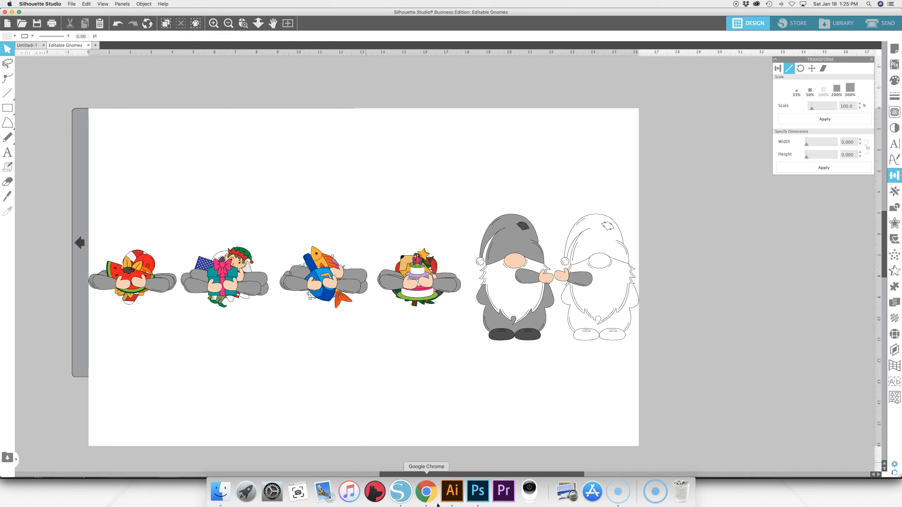
Switch to Illustrator, select all the aligned artwork and set its height to 8 in with proportions constrained.
left_click(452, 491)
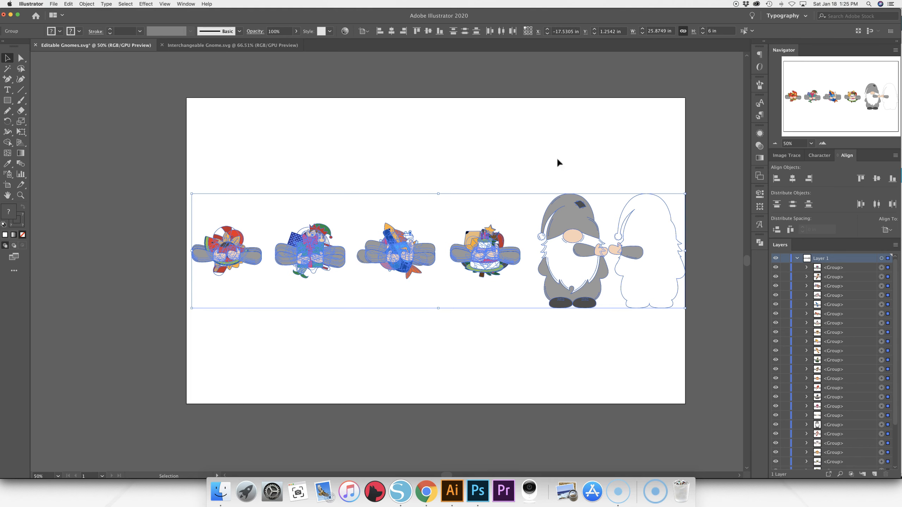
left_click(645, 161)
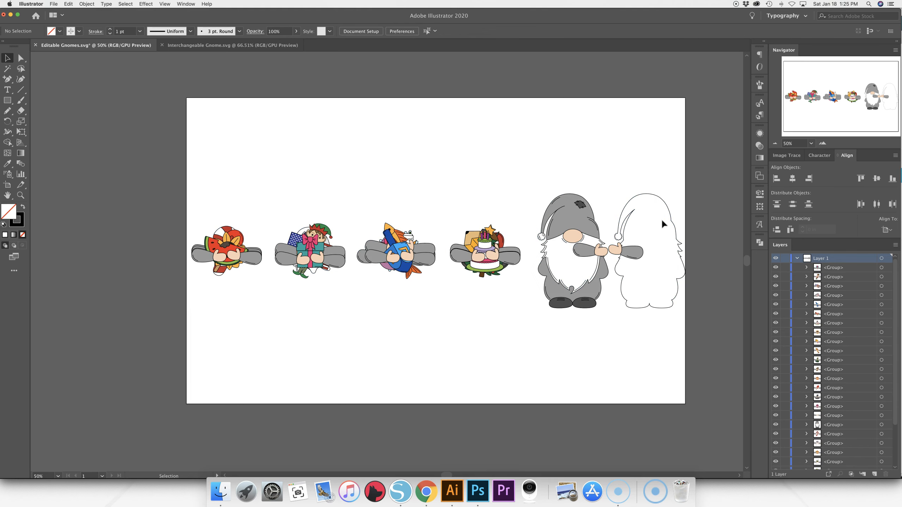
left_click_drag(661, 219, 622, 221)
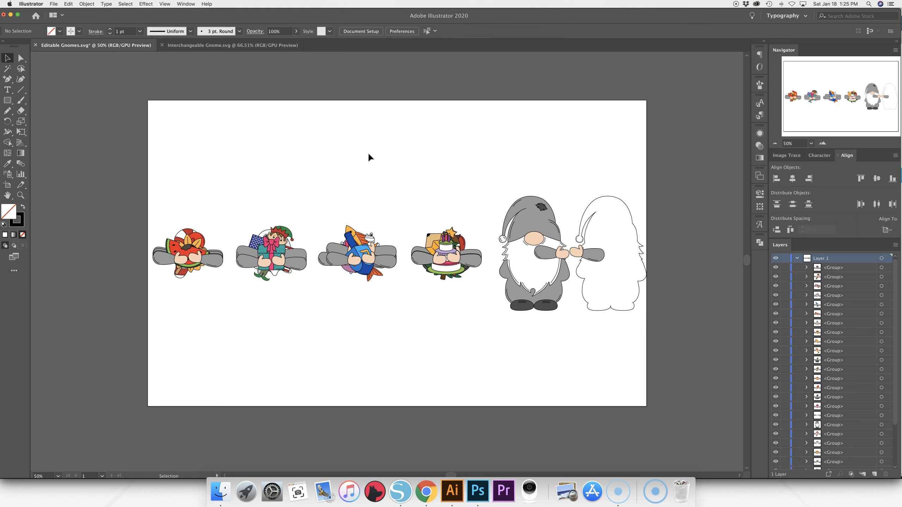
left_click_drag(166, 183, 699, 329)
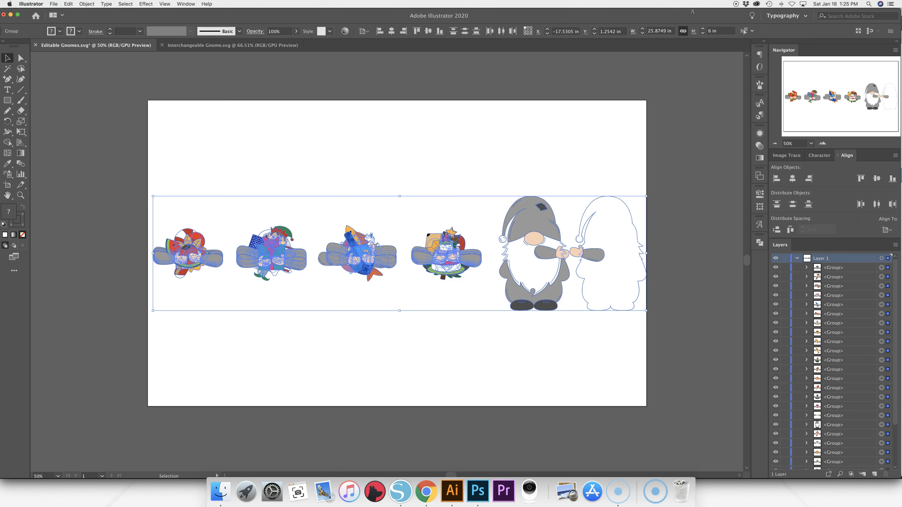
left_click(710, 32)
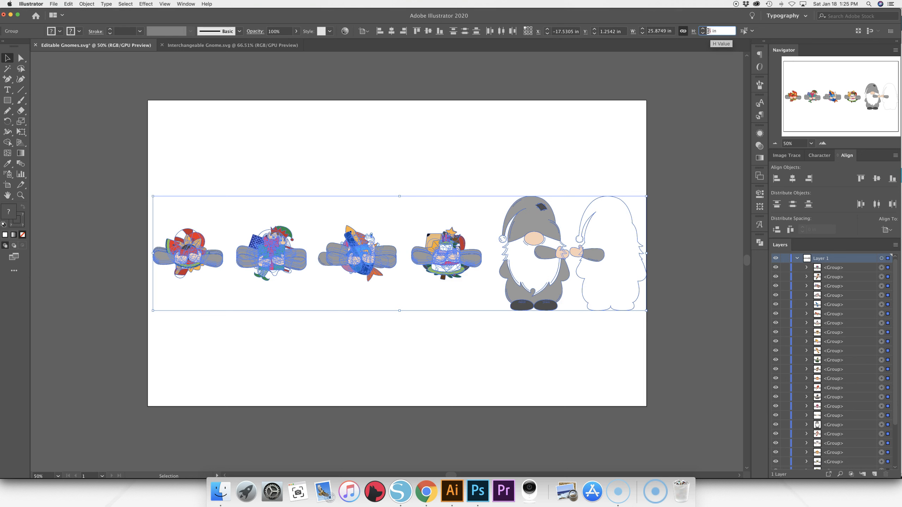
key("Return")
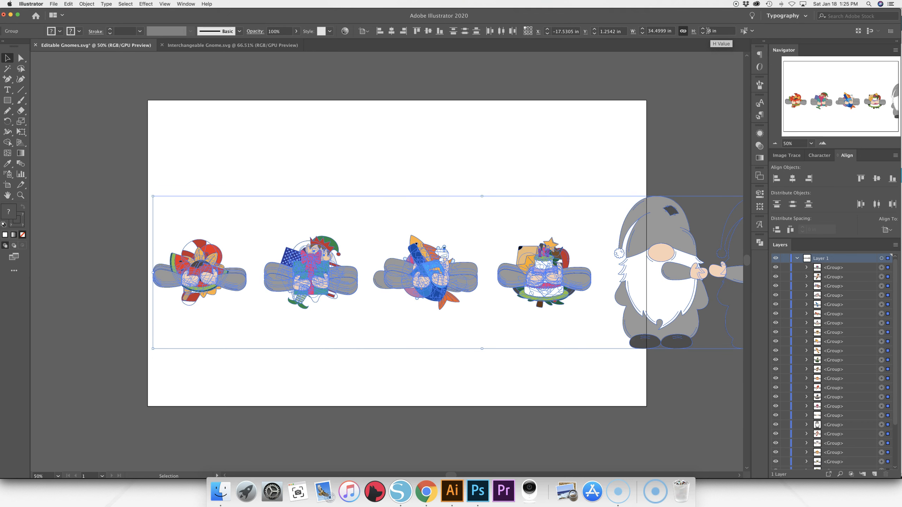
left_click(631, 157)
scroll(632, 157, "right", 5)
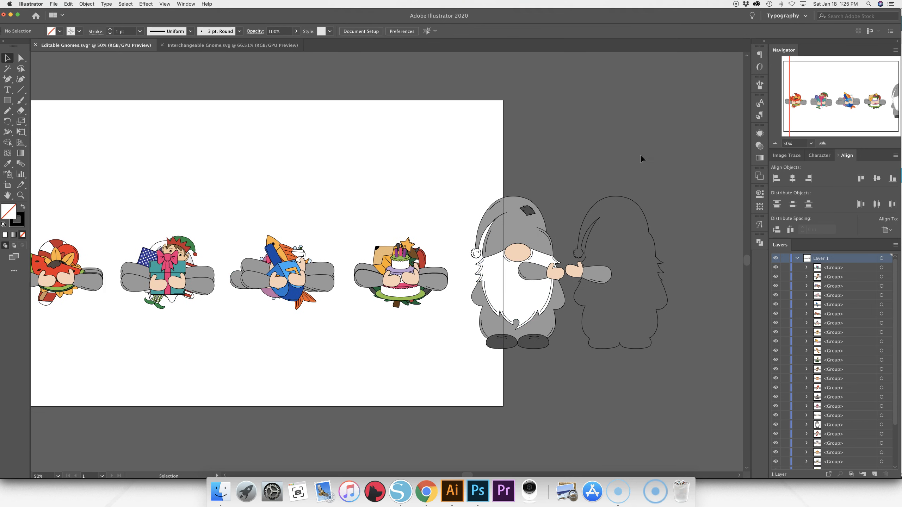
Select the watermelon, gift, dreidel and cake designs atop the four stacks and move them to the artboard's upper edge.
left_click(772, 143)
left_click(403, 272)
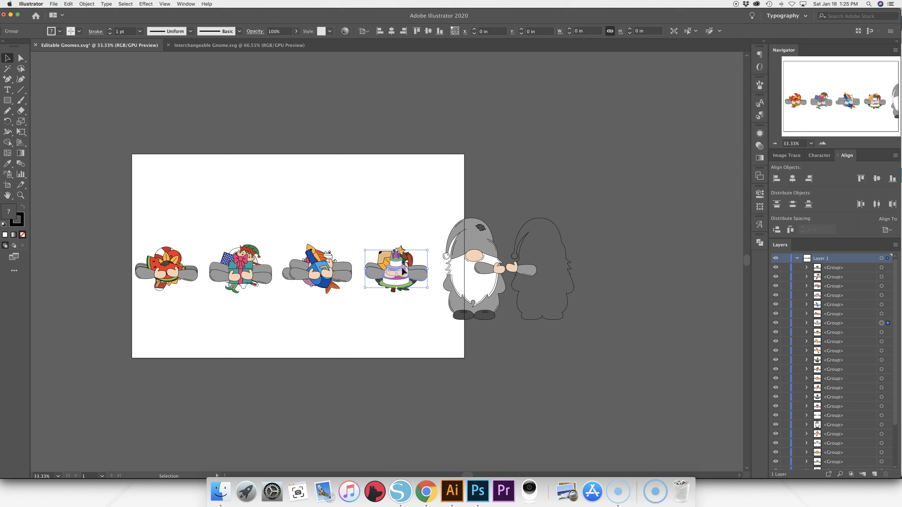
left_click(316, 285, "shift")
left_click(242, 274, "shift")
left_click(167, 273, "shift")
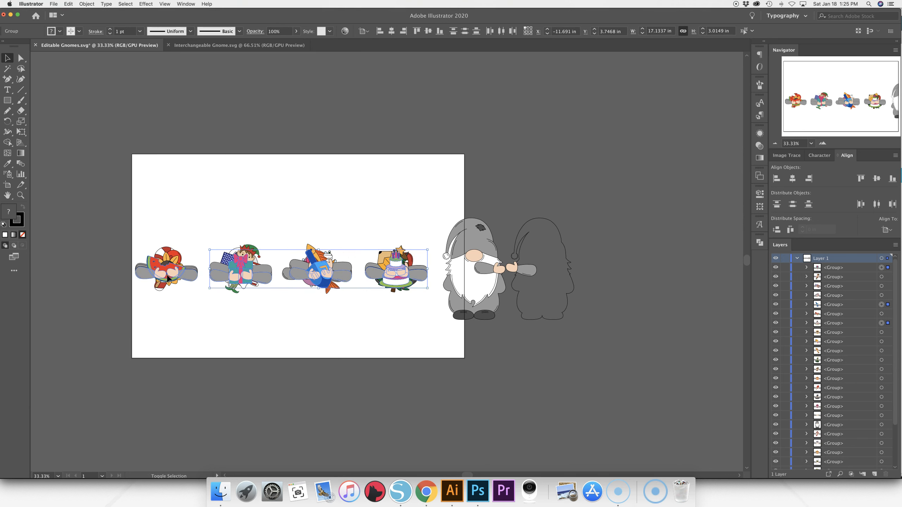
left_click_drag(308, 277, 311, 191)
Move the sunflower, elf, fish and pencil designs off the stacks into a second row below the first.
left_click(396, 270)
left_click(316, 270, "shift")
left_click(241, 270, "shift")
left_click(195, 274, "shift")
left_click_drag(326, 277, 328, 235)
Move the pumpkin, flag, Easter egg and Christmas tree designs from the stacks into a row just below them.
left_click(375, 276)
left_click(313, 272, "shift")
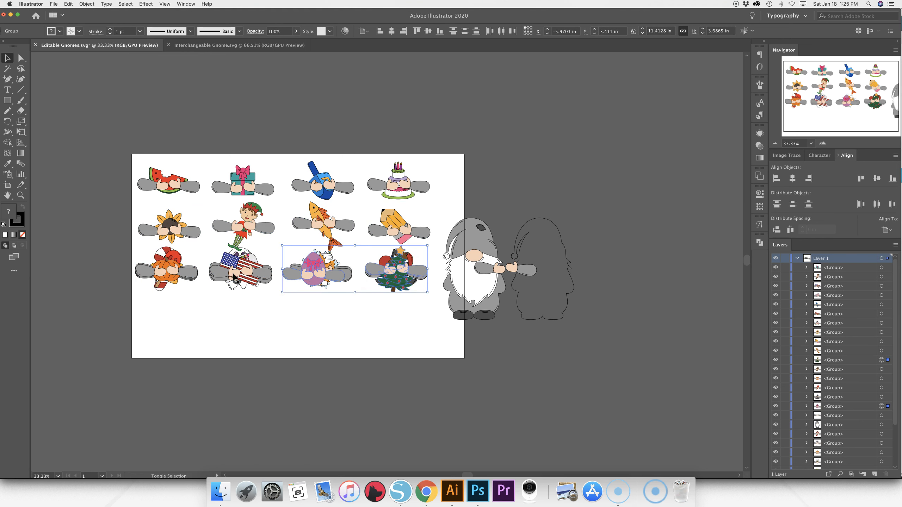
left_click(242, 272, "shift")
left_click(167, 272, "shift")
left_click_drag(296, 274, 297, 324)
Move the popsicle, camper, maple leaf and football designs from the stacks down to the artboard's lower edge.
left_click(392, 272)
left_click(311, 275, "shift")
left_click(242, 272, "shift")
left_click(167, 271, "shift")
left_click_drag(313, 268, 310, 363)
Move the candy cane, ghost, coffee cup and witch hat designs below the artboard, and the loose arms above the gnomes.
left_click(394, 270)
left_click(320, 270, "shift")
left_click(241, 270, "shift")
left_click(194, 274, "shift")
left_click_drag(194, 274, 185, 412)
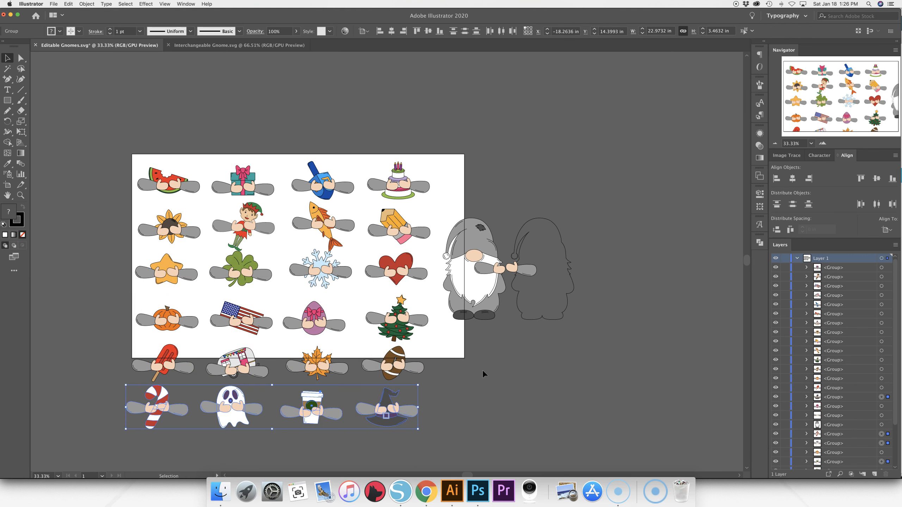
left_click(550, 360)
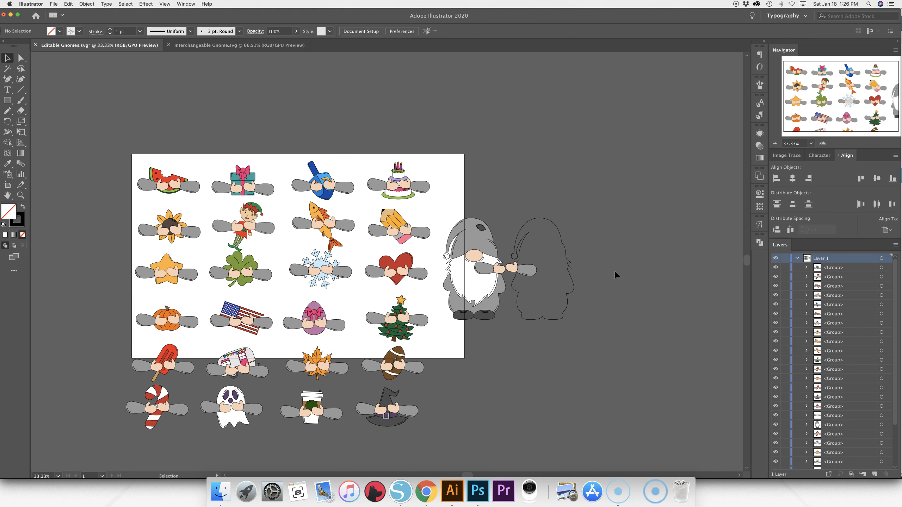
left_click_drag(506, 267, 504, 202)
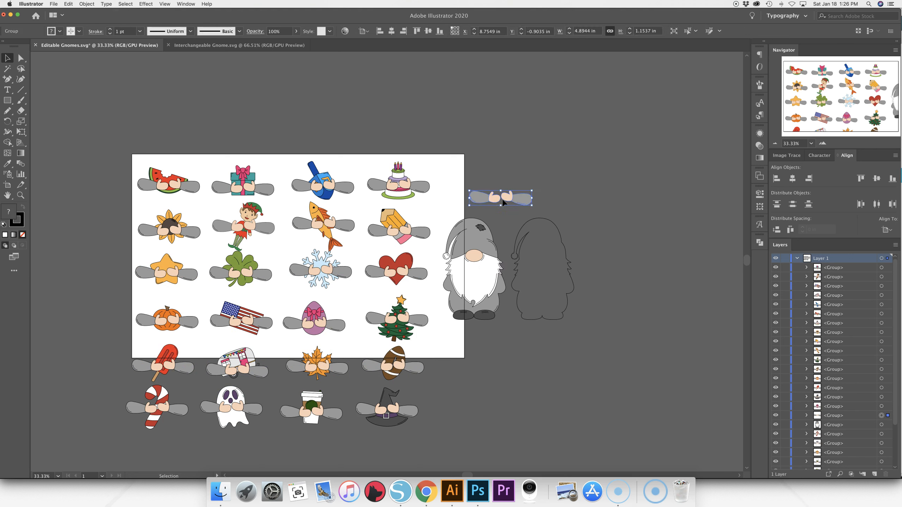
Switch to Silhouette Studio, select all the aligned artwork and group it.
left_click(401, 492)
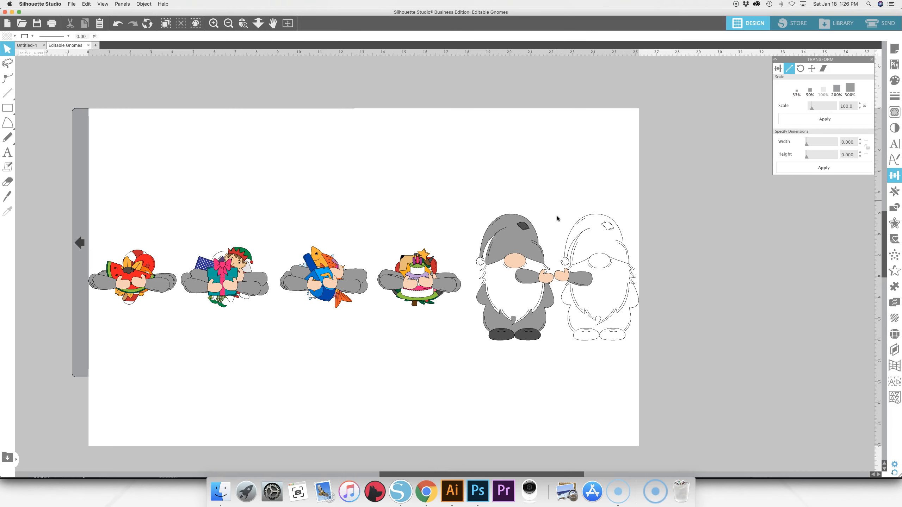
left_click_drag(82, 186, 645, 340)
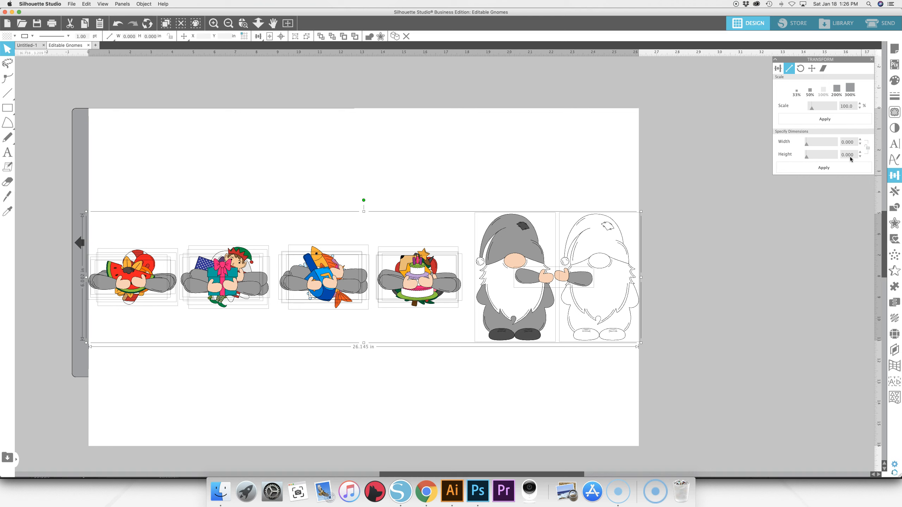
key("super+g")
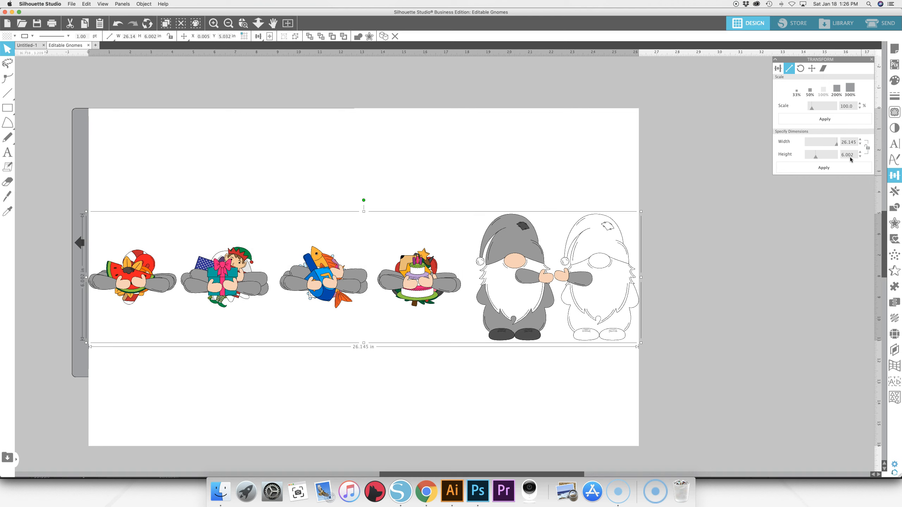
Scale the grouped artwork proportionally to a height of 8 in.
left_click(757, 182)
left_click(623, 234)
left_click(856, 154)
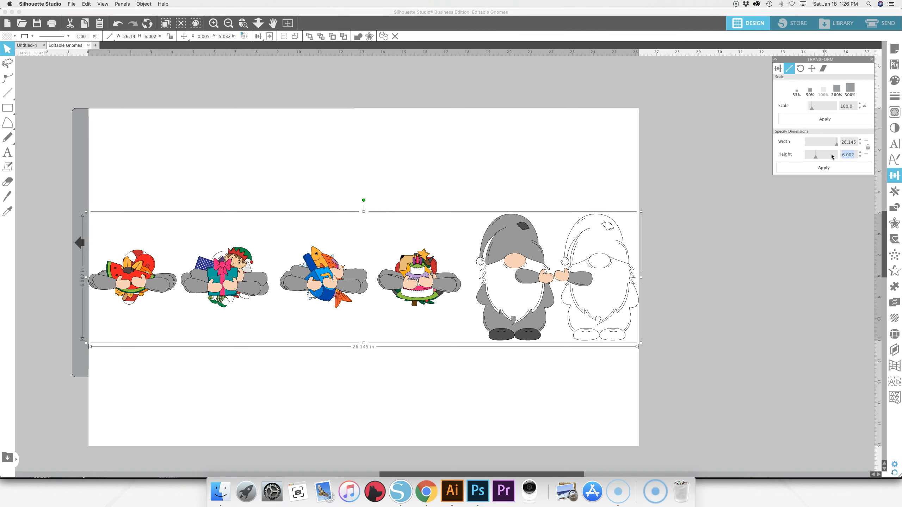
type("8")
key("Return")
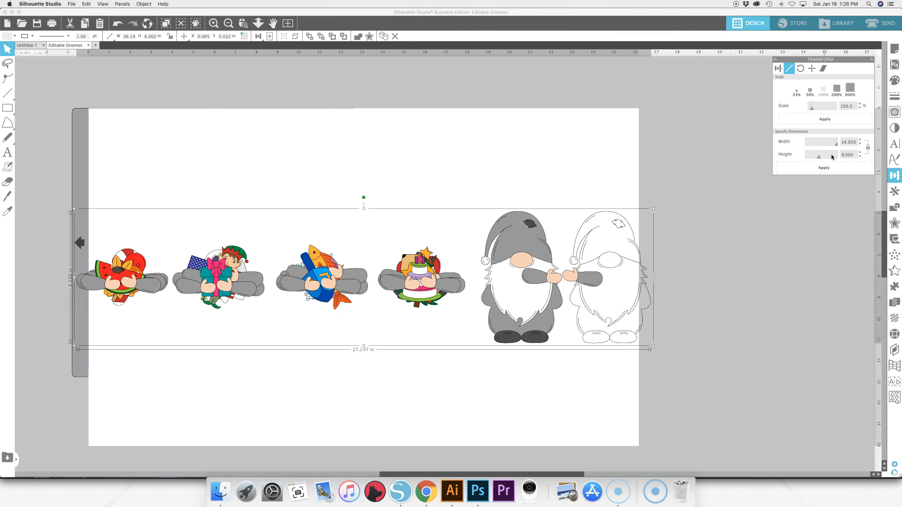
left_click(824, 168)
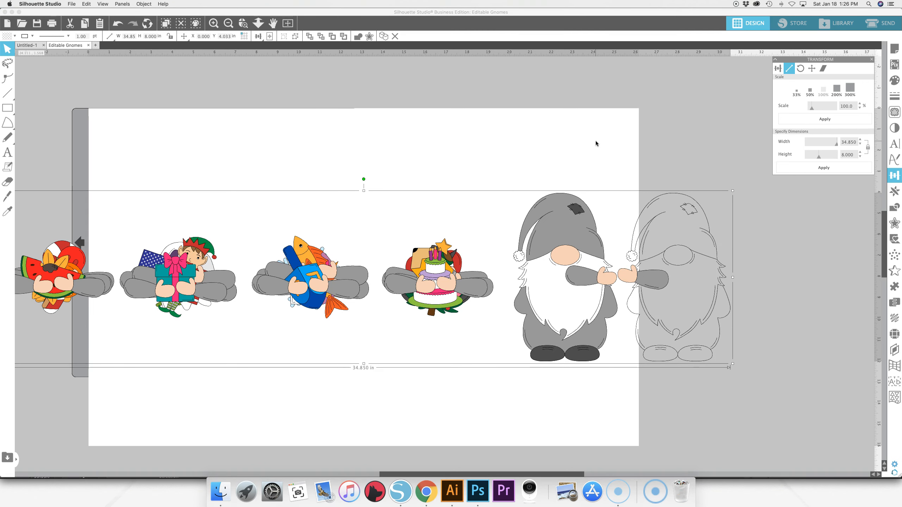
Try to stretch the grouped artwork horizontally to a width of about 41.3 in without keeping its proportions, and undo the stretch.
left_click(659, 143)
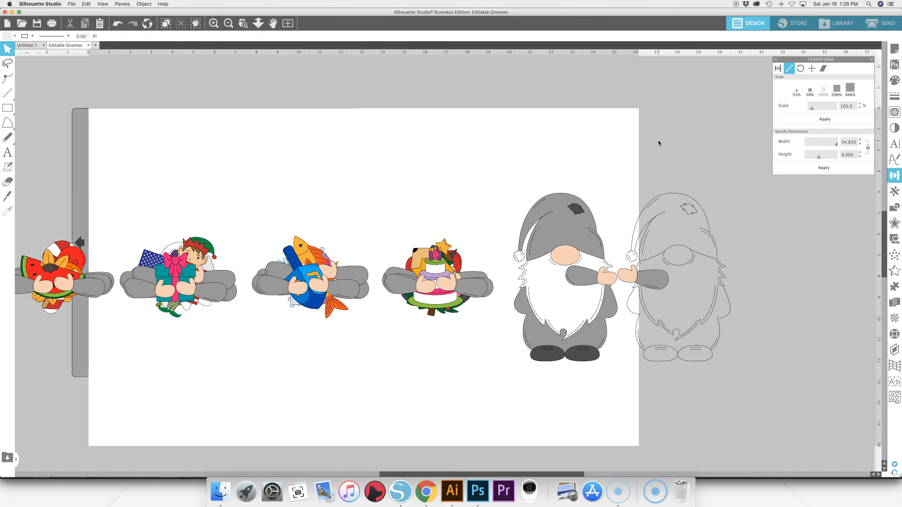
left_click(228, 23)
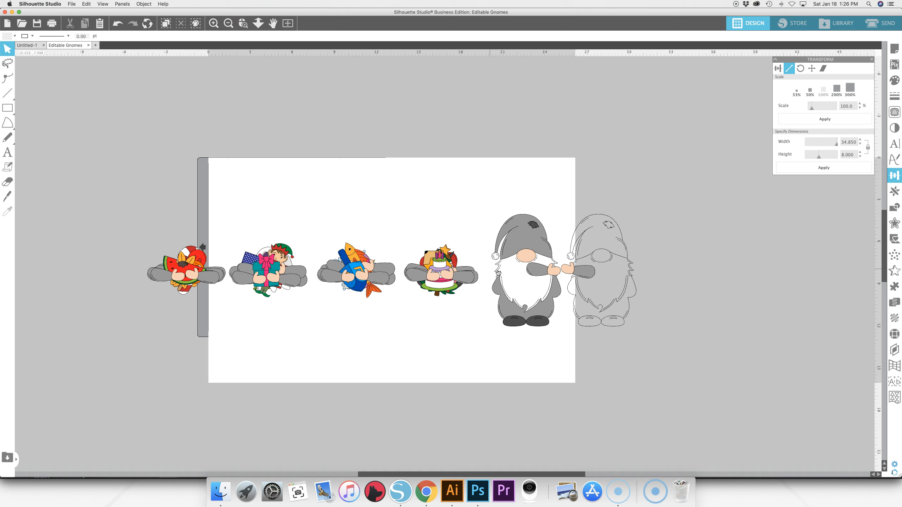
key("super+a")
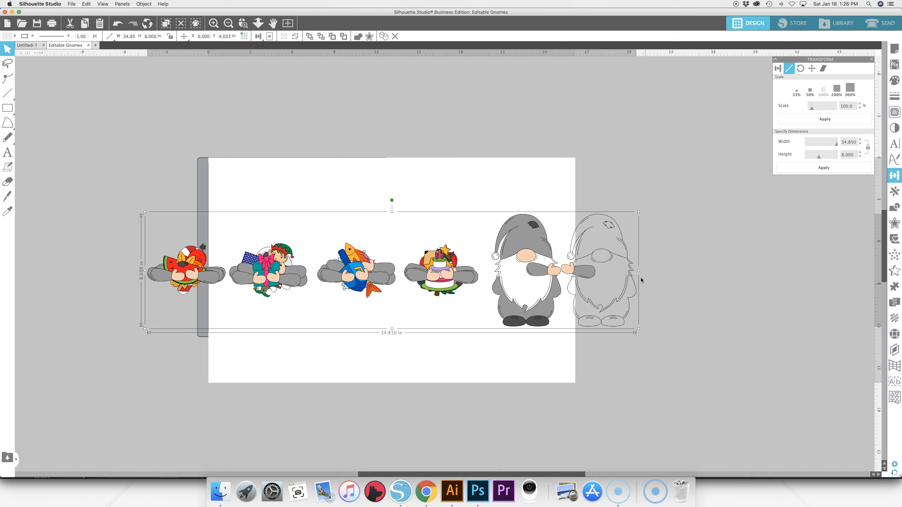
left_click_drag(687, 270, 730, 267)
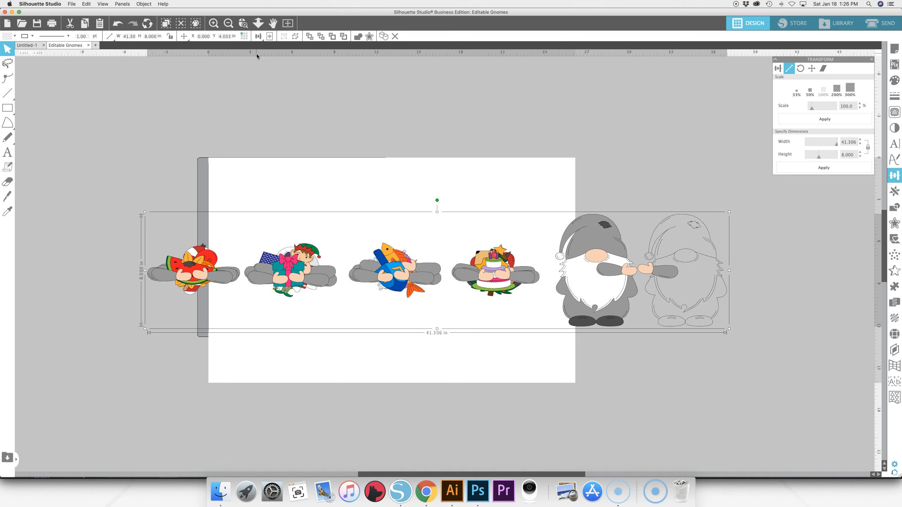
left_click(119, 26)
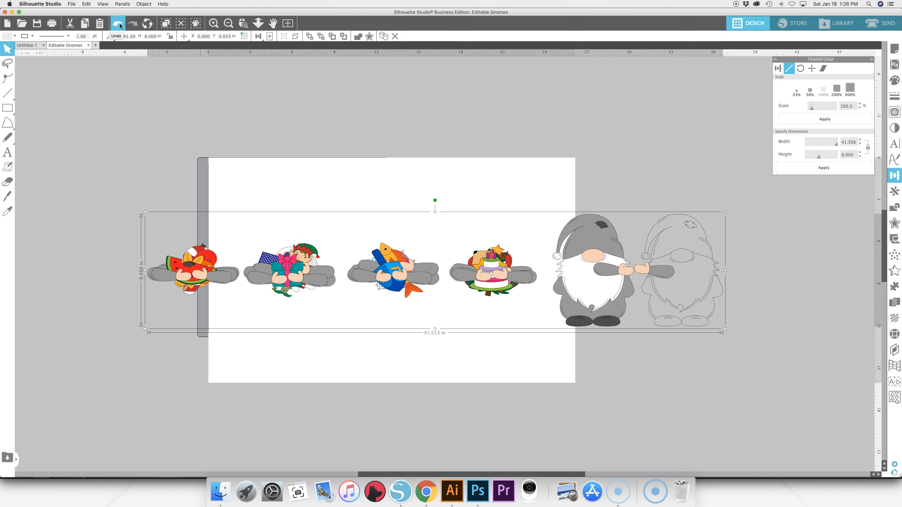
left_click(120, 26)
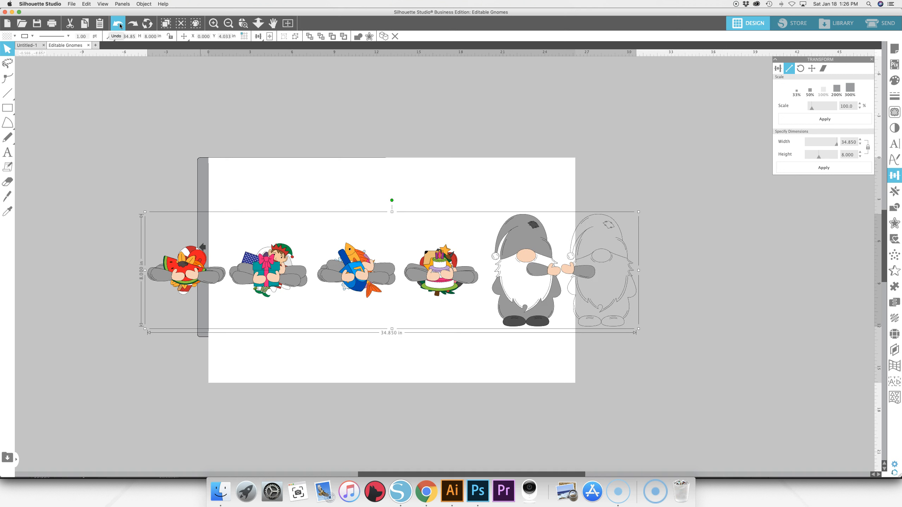
left_click(435, 146)
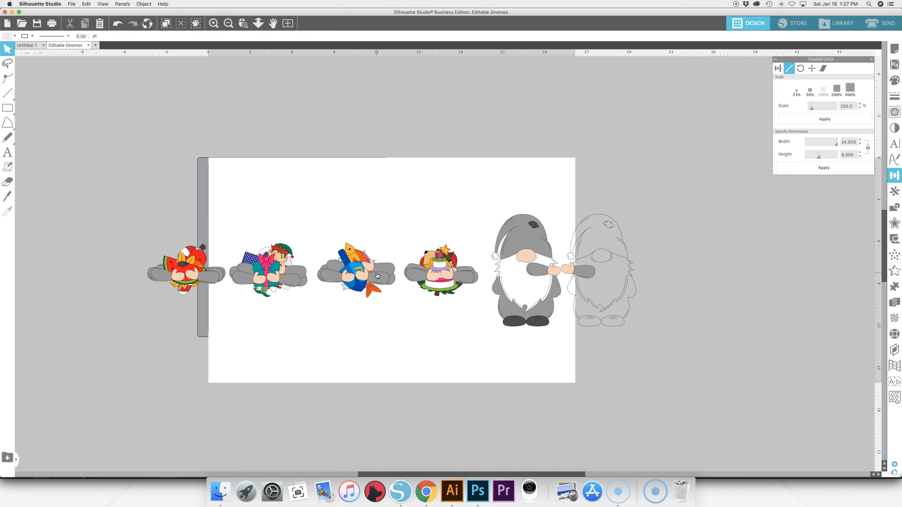
Switch to Illustrator and examine the sizes of the grey gnome, the gnome outline and the full set of artwork.
left_click(456, 497)
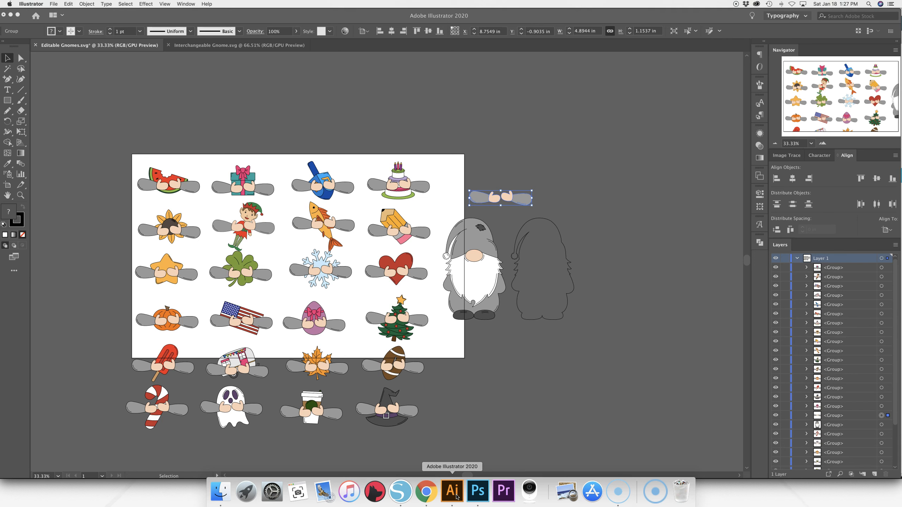
left_click(560, 354)
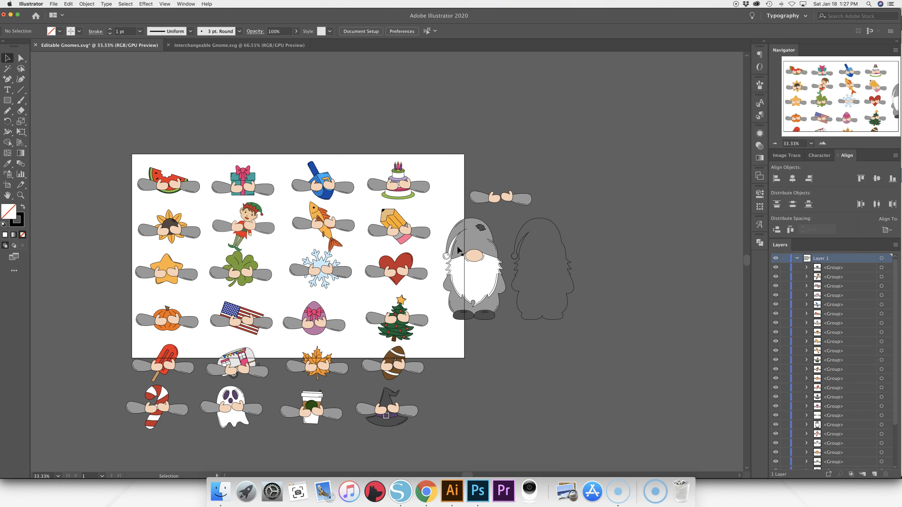
left_click(459, 271)
left_click(450, 147)
left_click(496, 290)
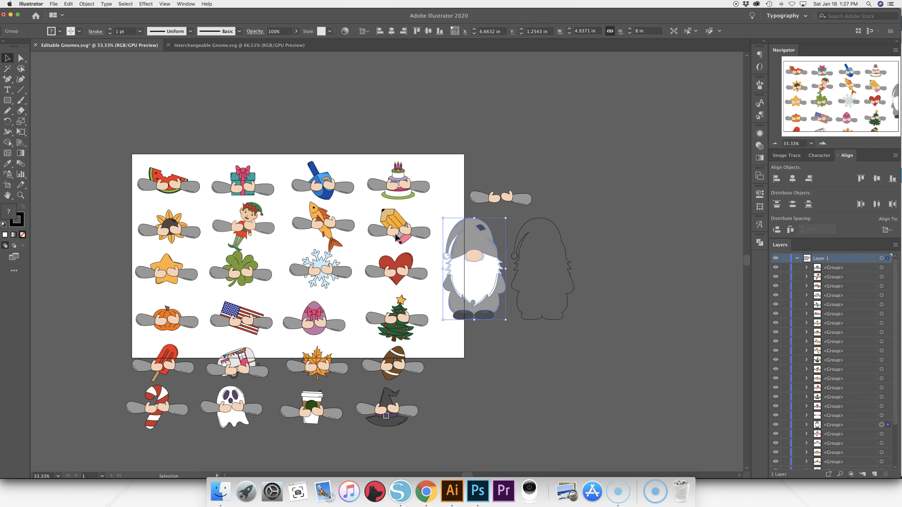
left_click(611, 241)
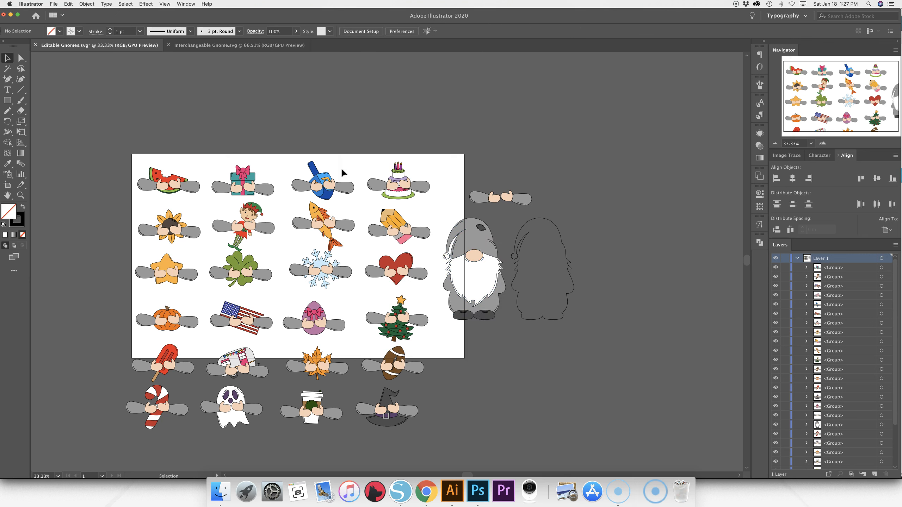
left_click(519, 248)
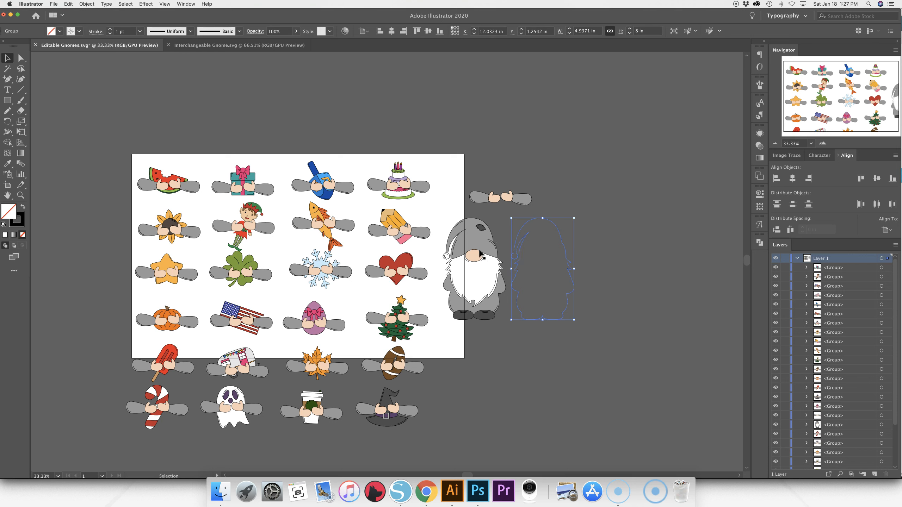
left_click(447, 158)
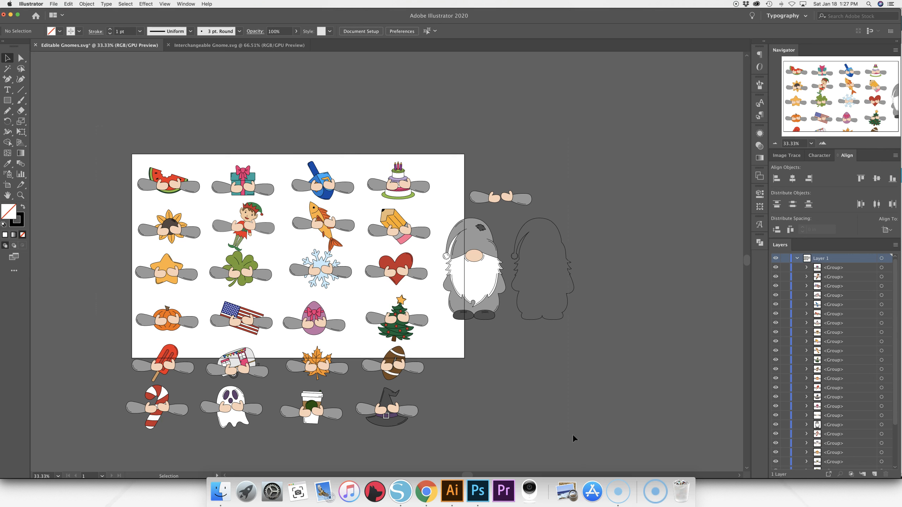
key("super+a")
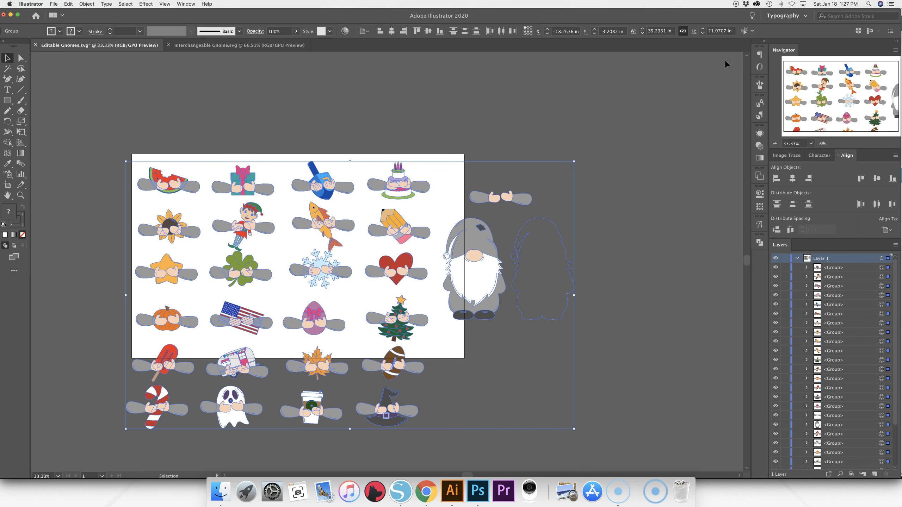
left_click(632, 222)
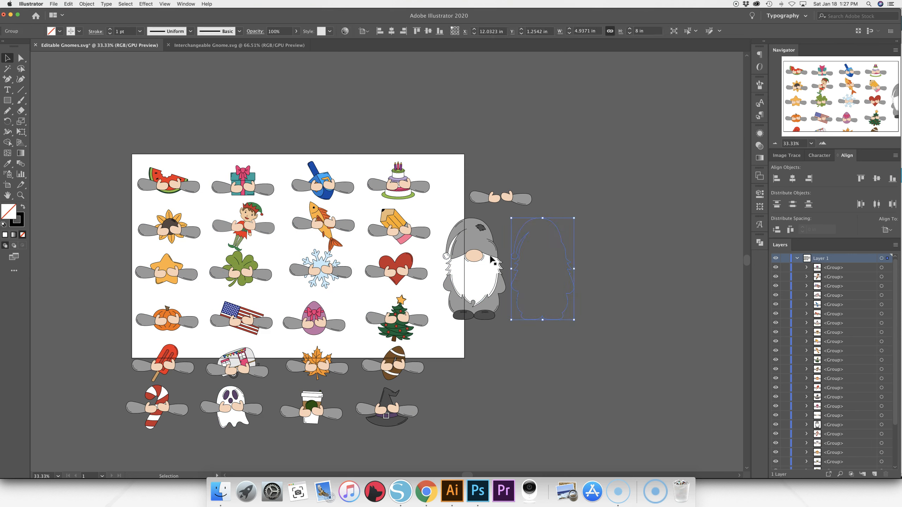
left_click(404, 244)
left_click(644, 244)
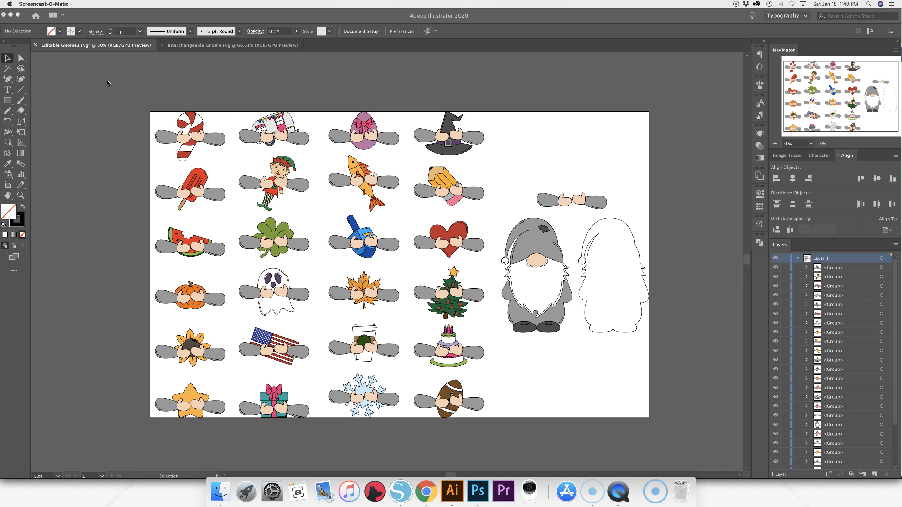
Inspect the grey gnome and the loose arms above it as separate groups.
left_click(534, 243)
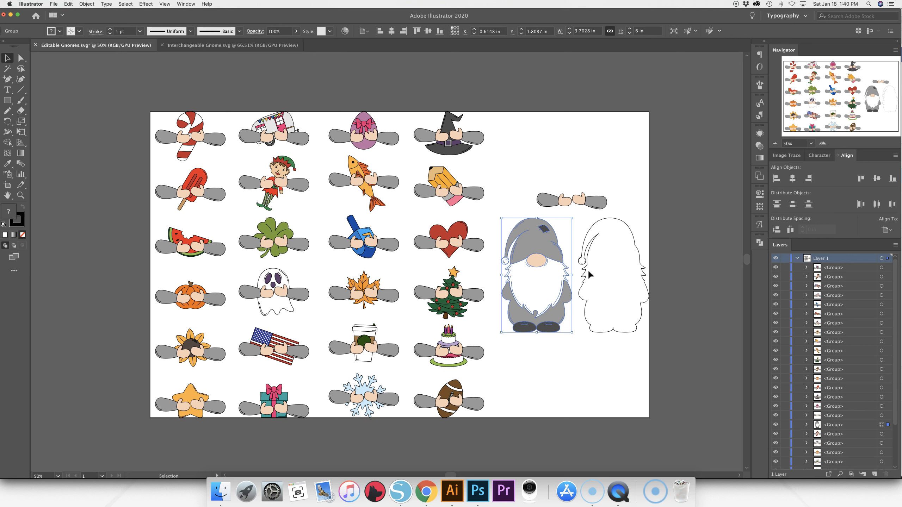
left_click(568, 153)
left_click(552, 201)
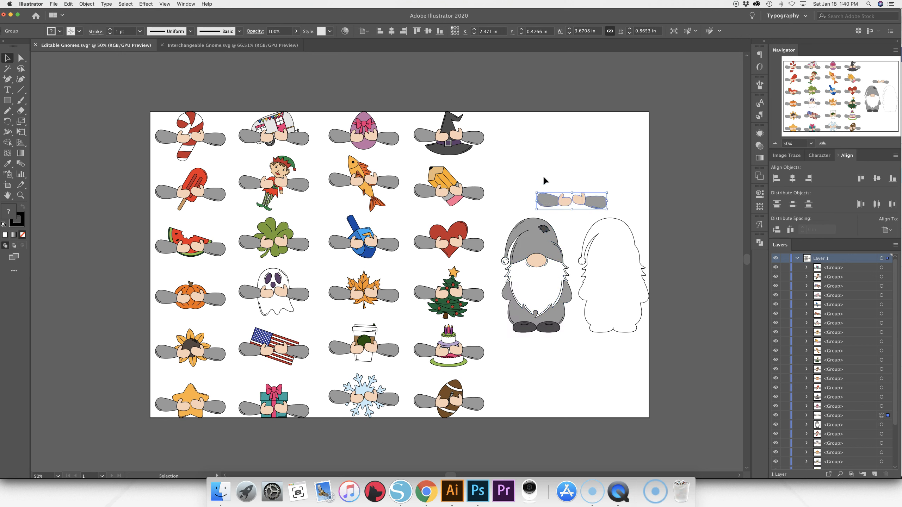
left_click(522, 212)
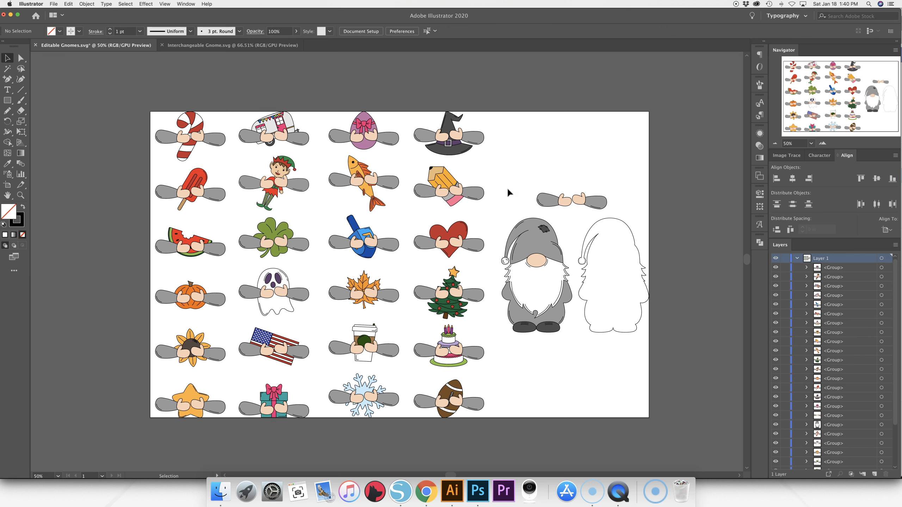
Isolate the sleeve subgroup inside the loose arms, select both grey sleeves, and leave isolation mode.
double_click(565, 204)
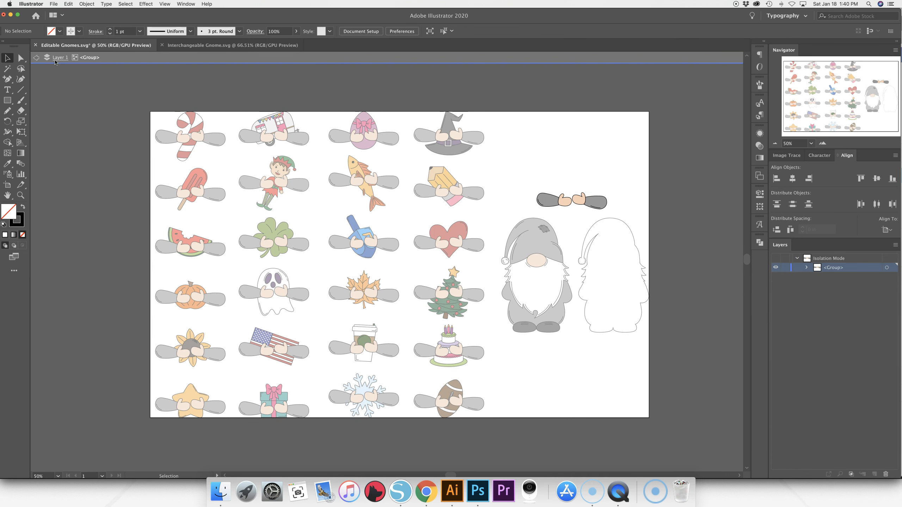
double_click(553, 206)
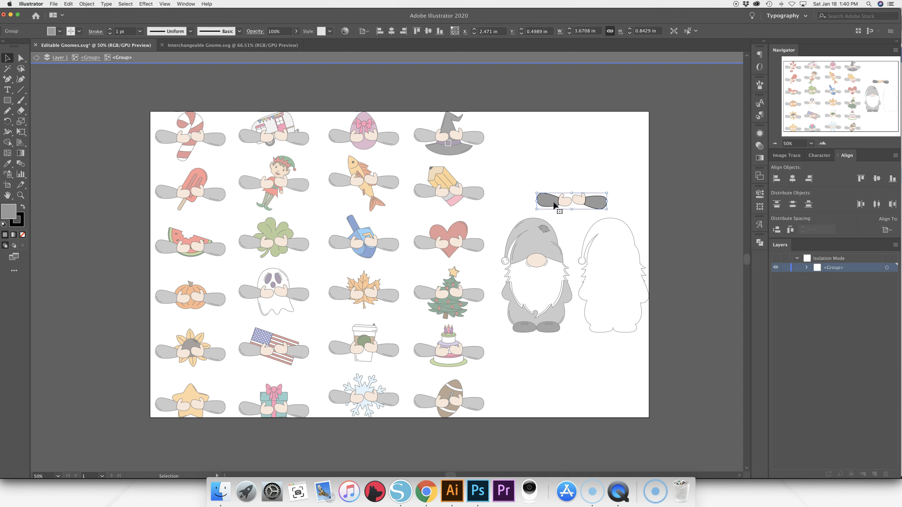
left_click(553, 205)
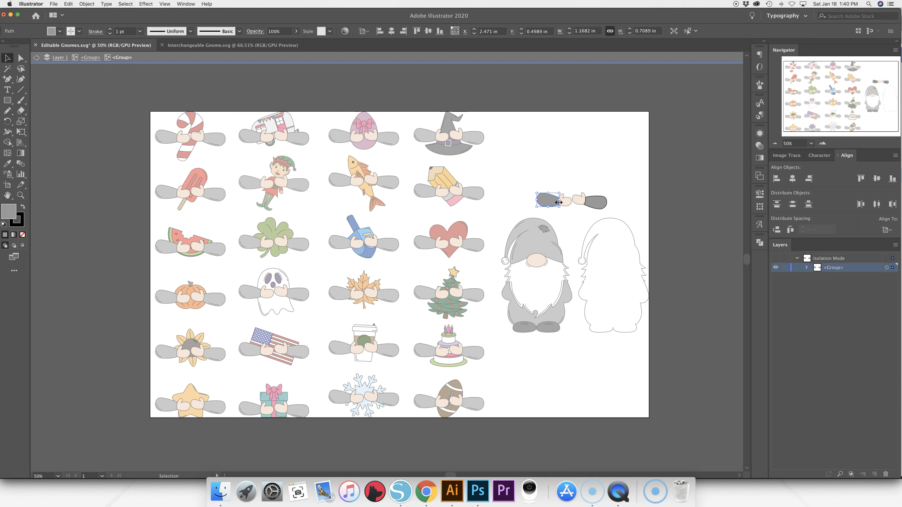
left_click(597, 203, "shift")
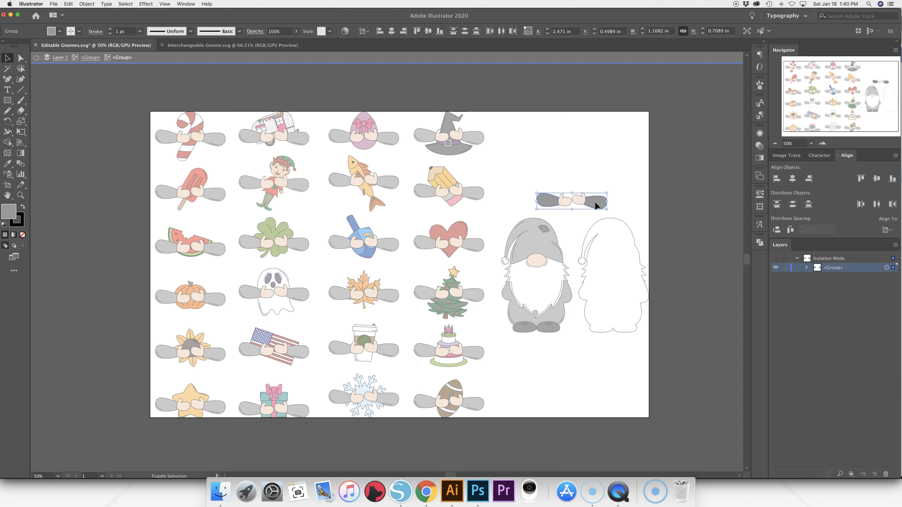
double_click(509, 150)
left_click(518, 164)
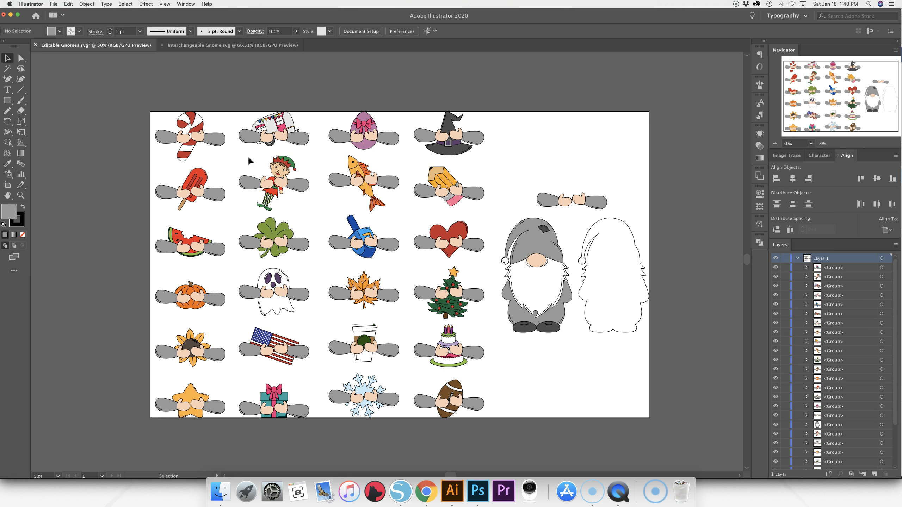
scroll(151, 92, "left", 1)
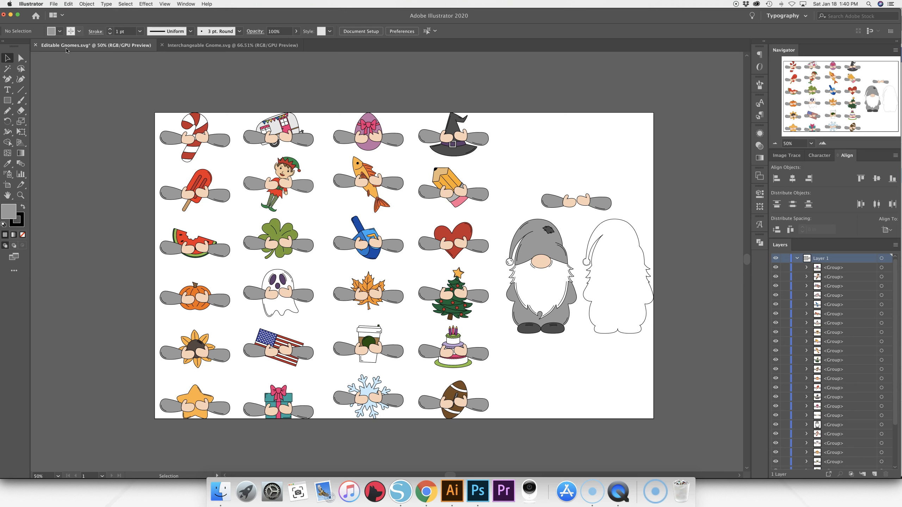
left_click(166, 4)
mouse_move(185, 3)
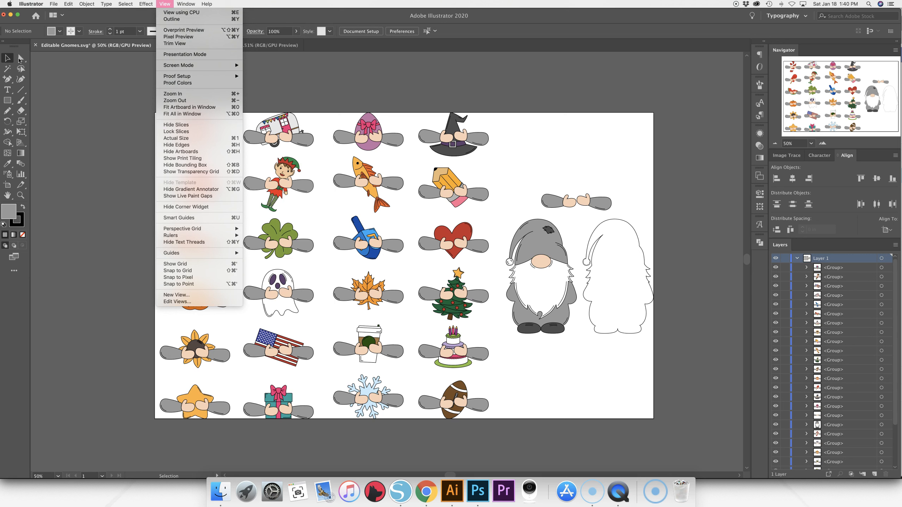
left_click(34, 66)
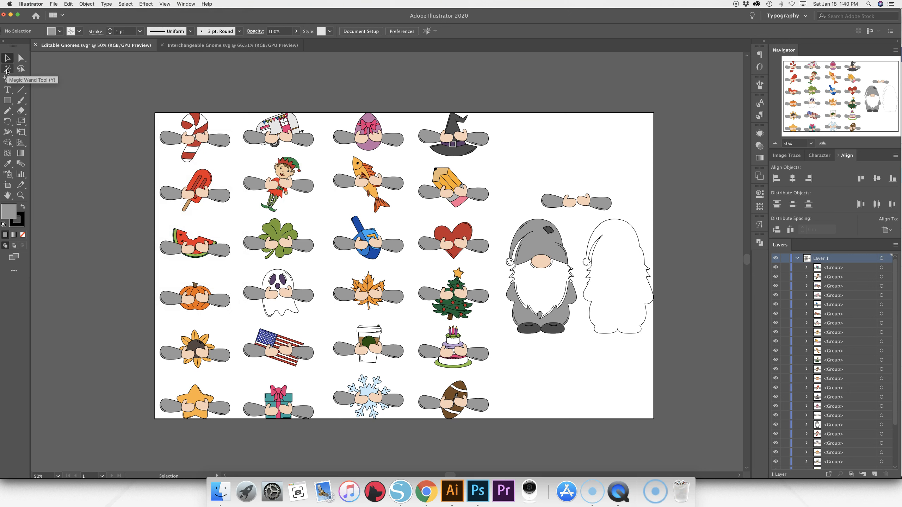
Set the Magic Wand tool to match fill color with a tolerance of 1, with stroke color matching turned off.
left_click(7, 69)
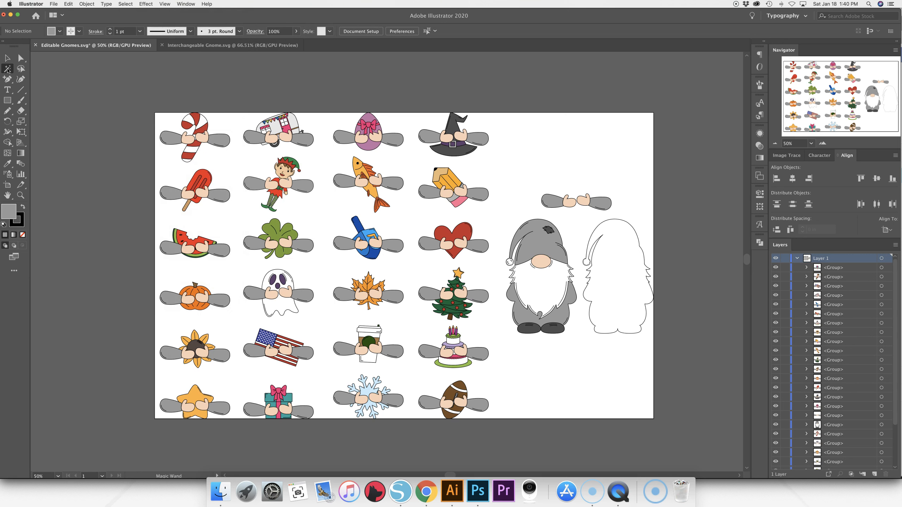
double_click(7, 69)
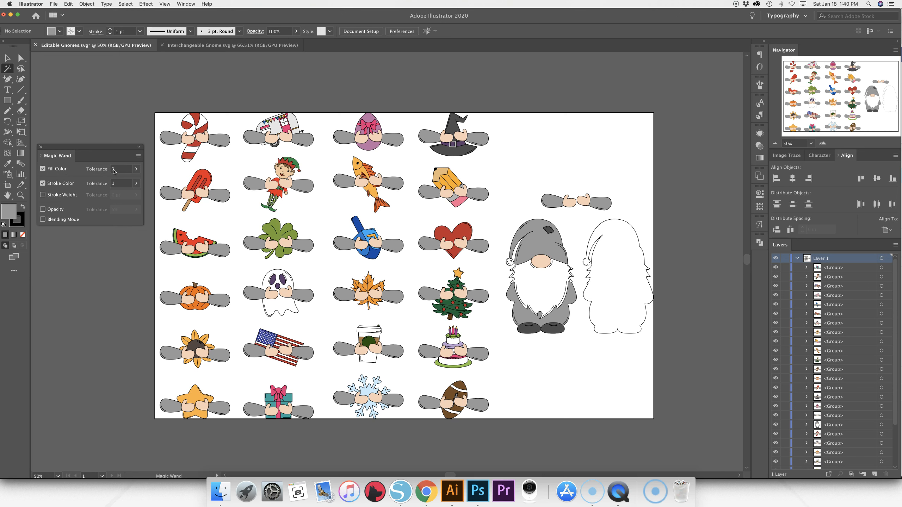
left_click(114, 171)
left_click(43, 183)
left_click(41, 147)
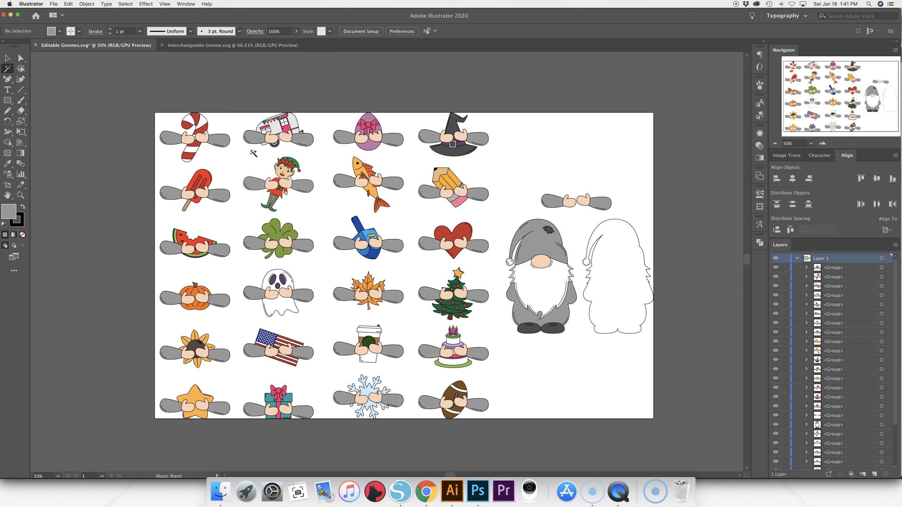
Select all objects sharing the loose sleeves' grey fill with the Magic Wand and try teal, red and light green fills on them.
left_click(551, 202)
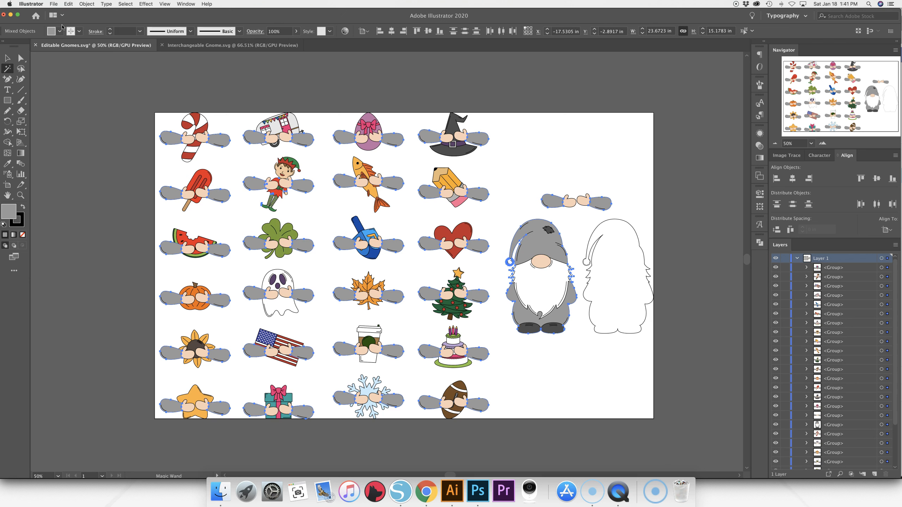
left_click(60, 31)
left_click(56, 53)
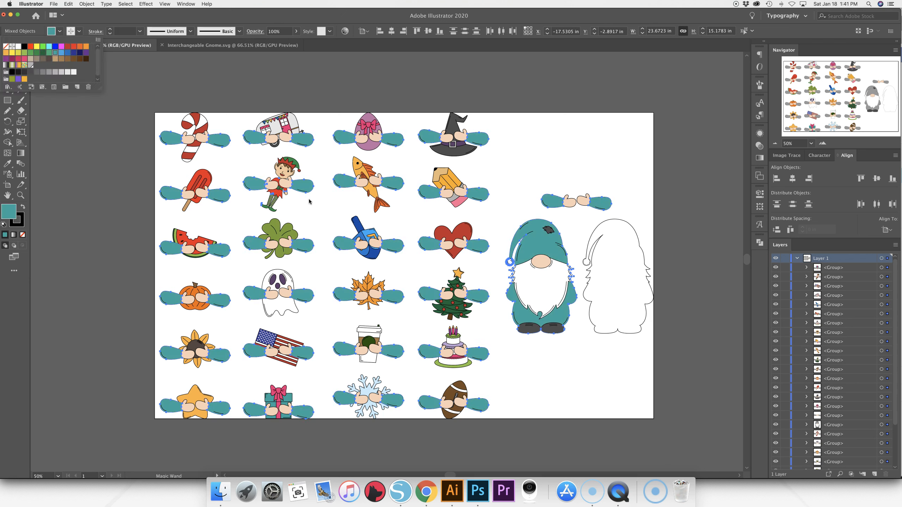
left_click(67, 47)
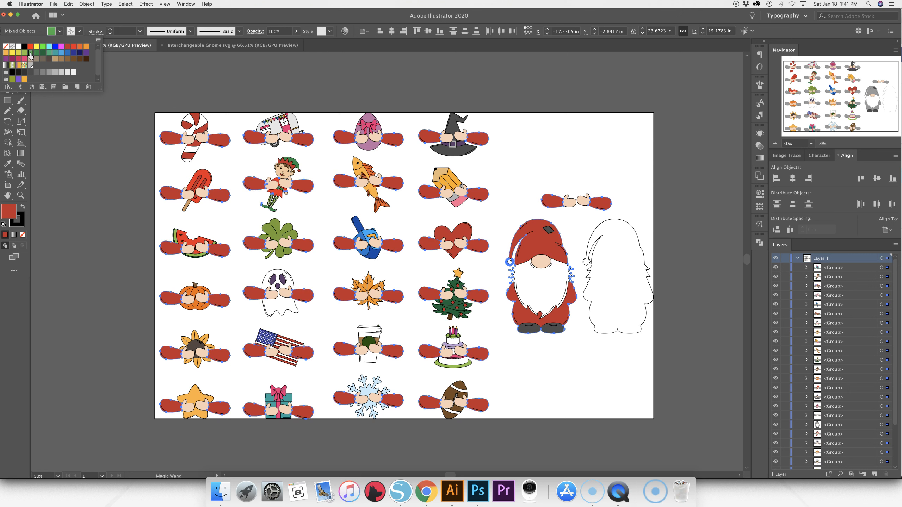
left_click(24, 53)
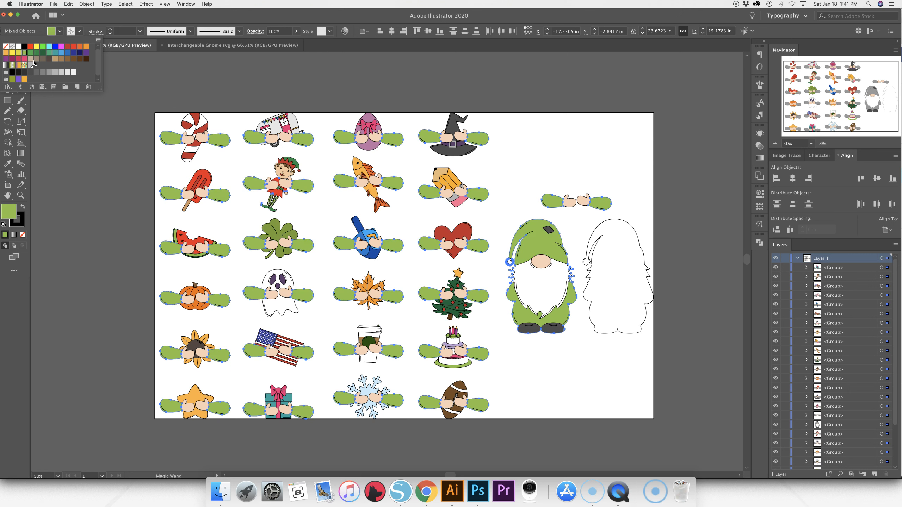
left_click(30, 59)
Fill the selected sleeves and gnome clothing with light grey and clear the selection.
left_click(55, 73)
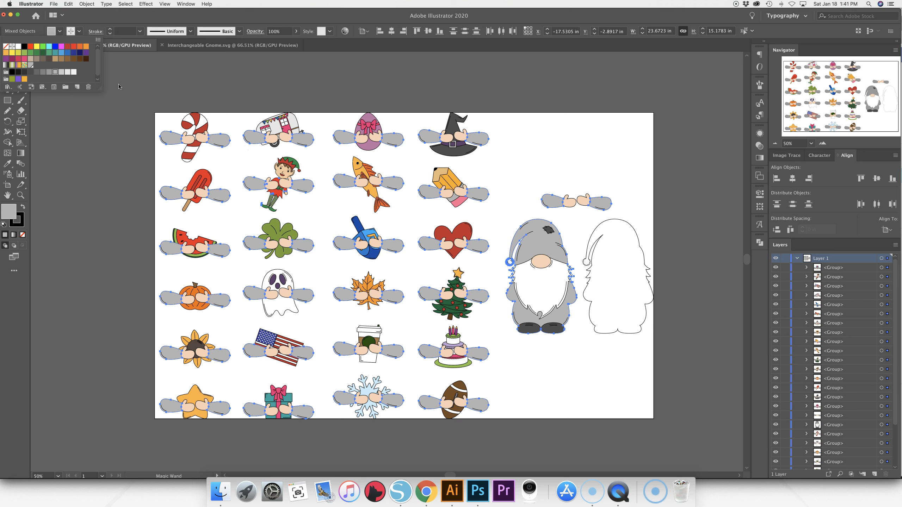
key("Escape")
key("v")
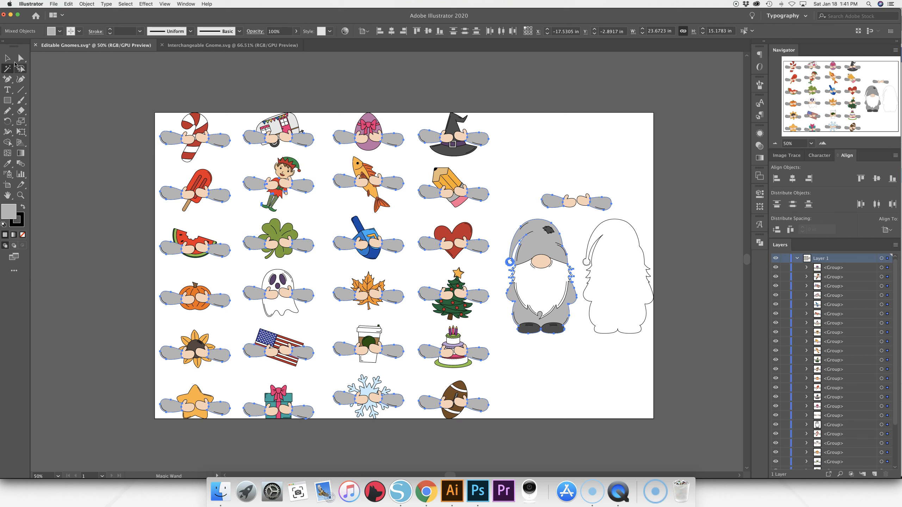
left_click(149, 105)
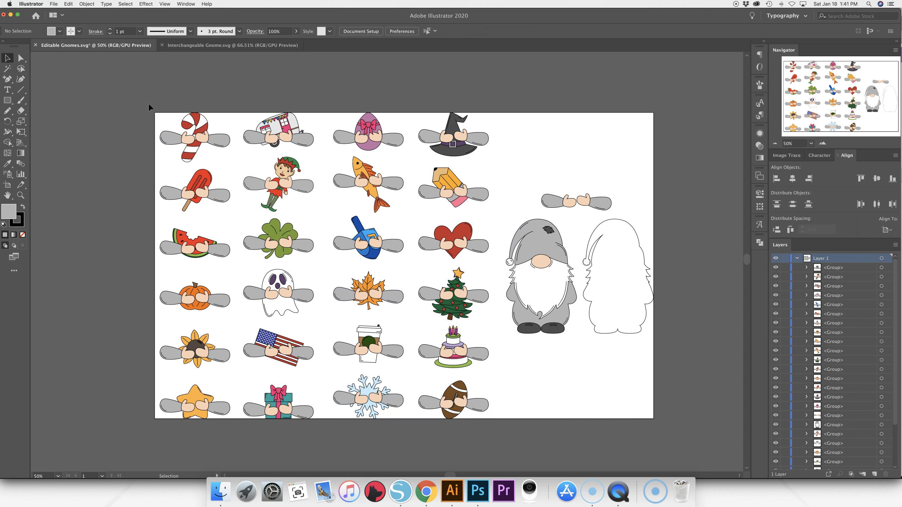